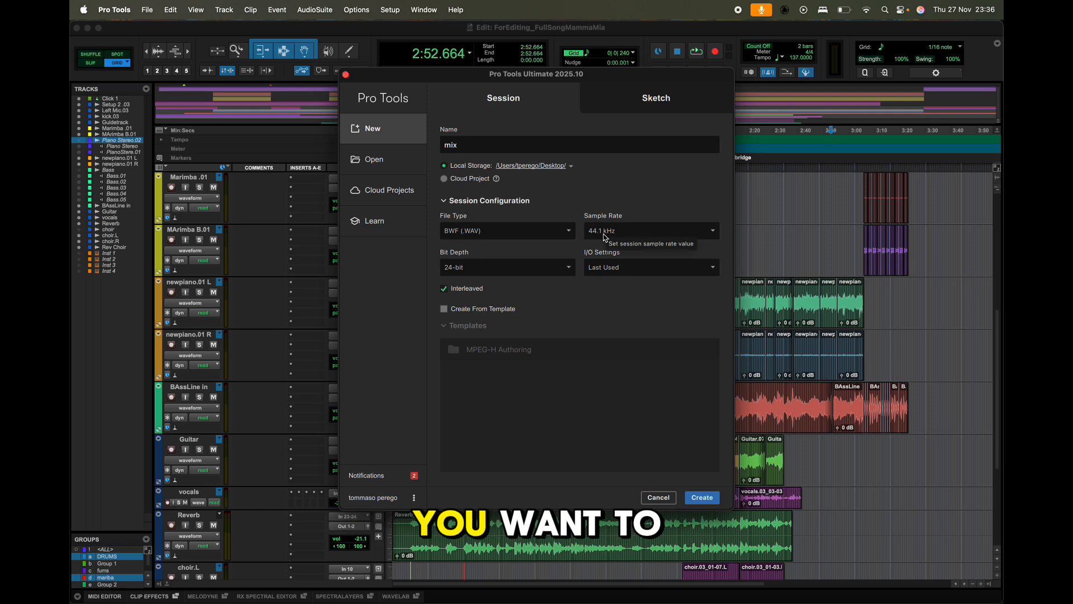
Create the session named mix with a 48 kHz sample rate and 32-bit float bit depth.
{"action": "left_click", "coordinate": [605, 237]}
{"action": "left_click", "coordinate": [616, 269]}
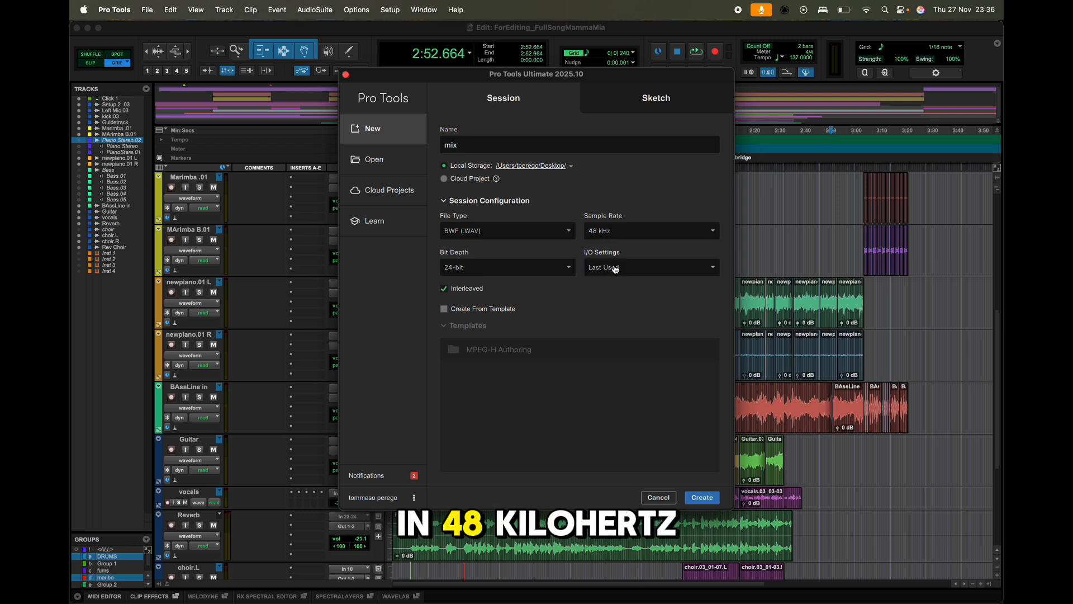
{"action": "left_click", "coordinate": [465, 274]}
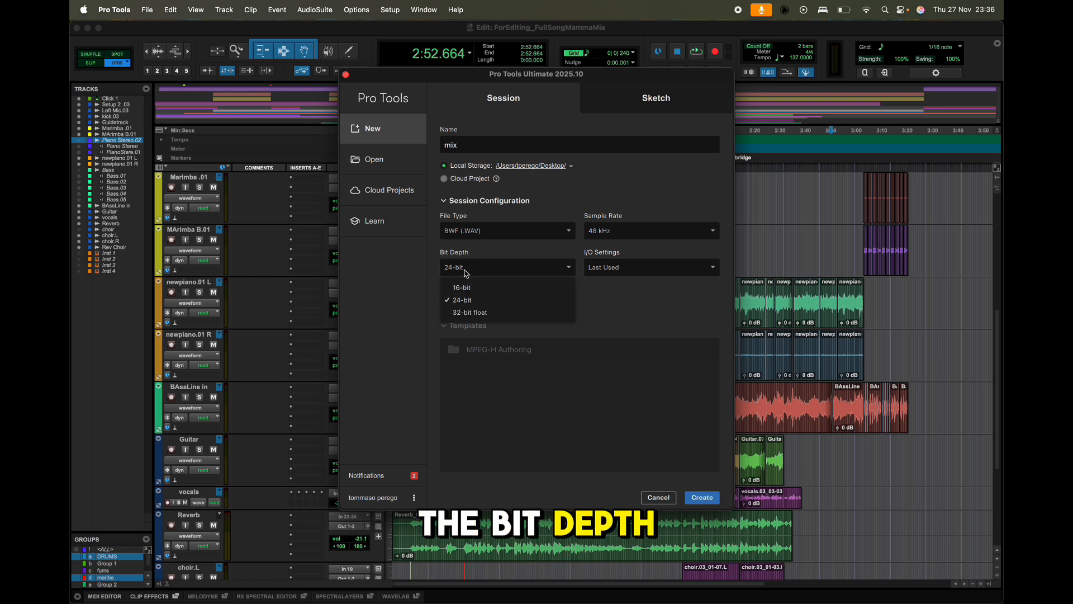
{"action": "left_click", "coordinate": [478, 311]}
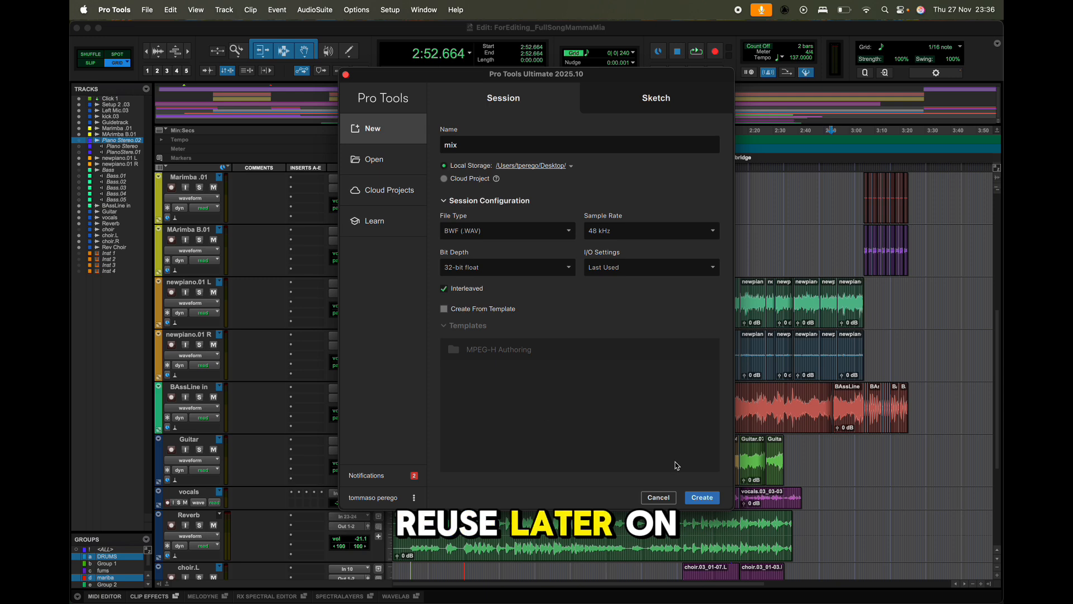
{"action": "left_click", "coordinate": [702, 497]}
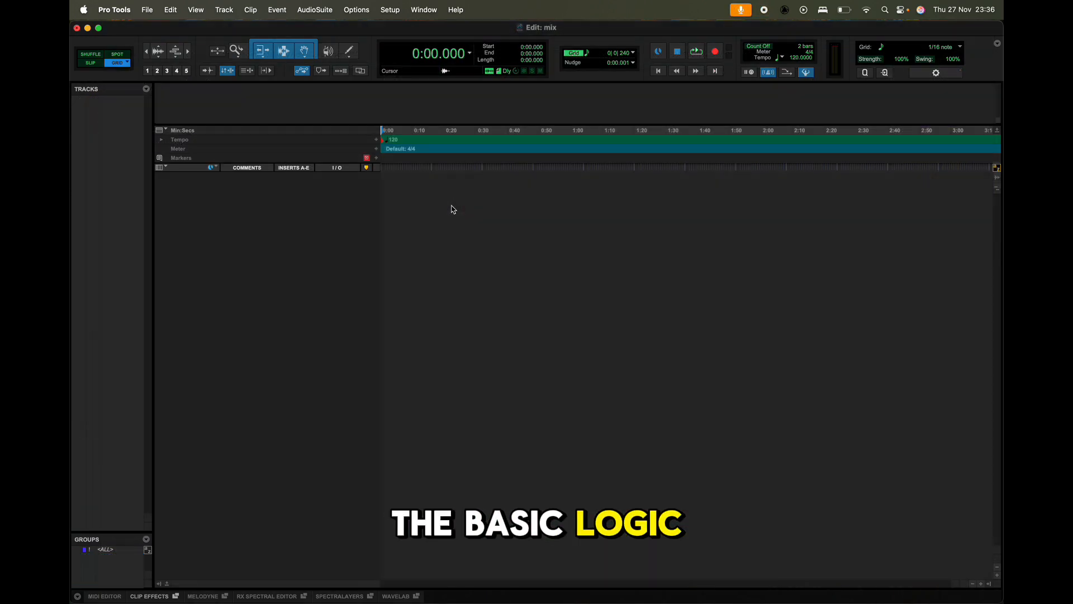
Create five new mono audio tracks in the empty session.
{"action": "key", "text": "super+shift+n"}
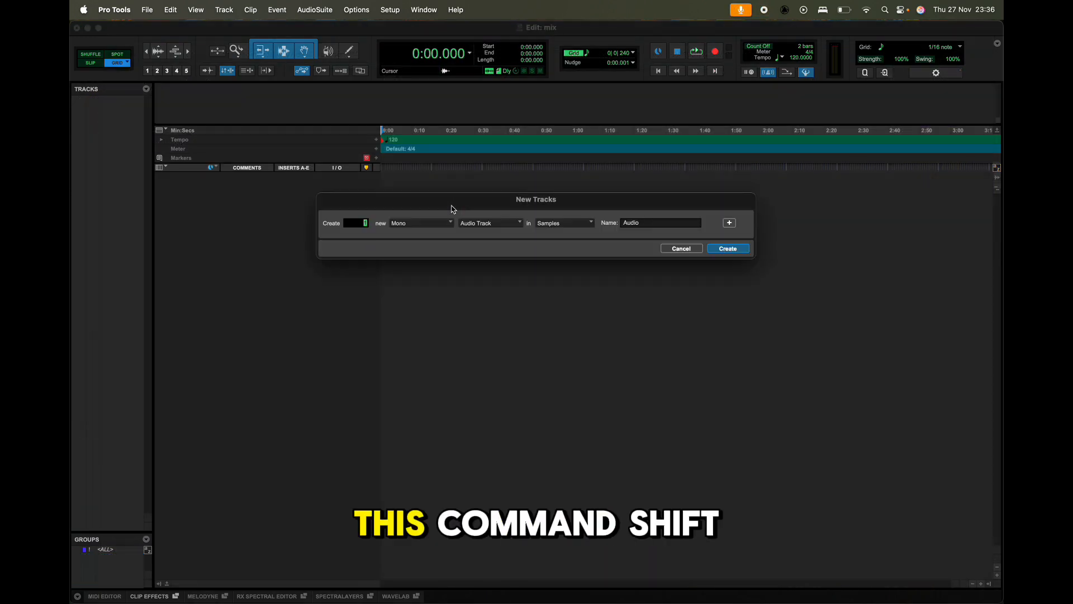
{"action": "left_click", "coordinate": [225, 9]}
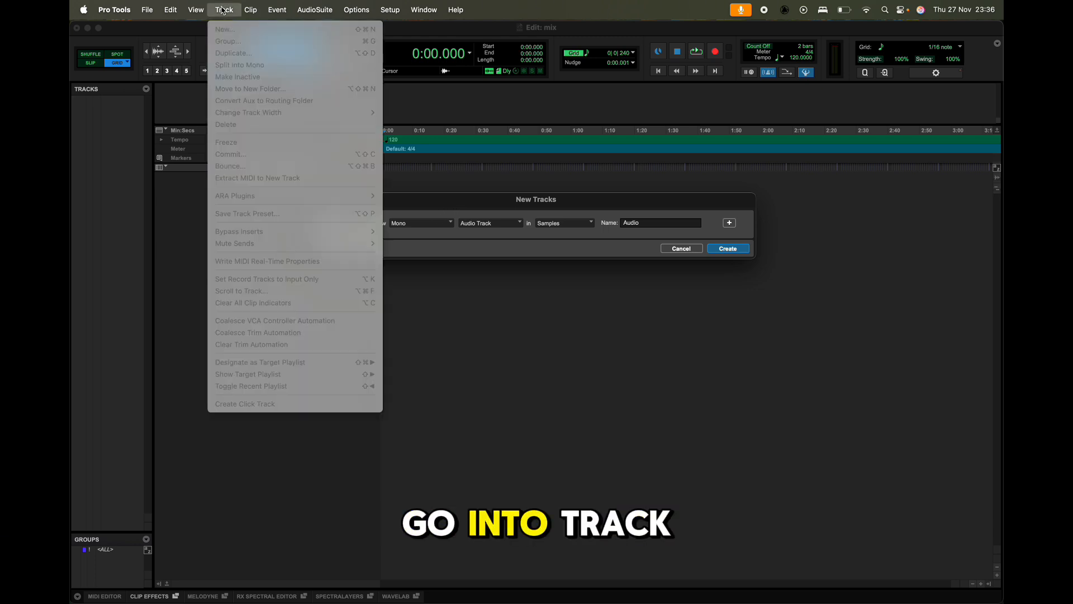
{"action": "left_click", "coordinate": [527, 210]}
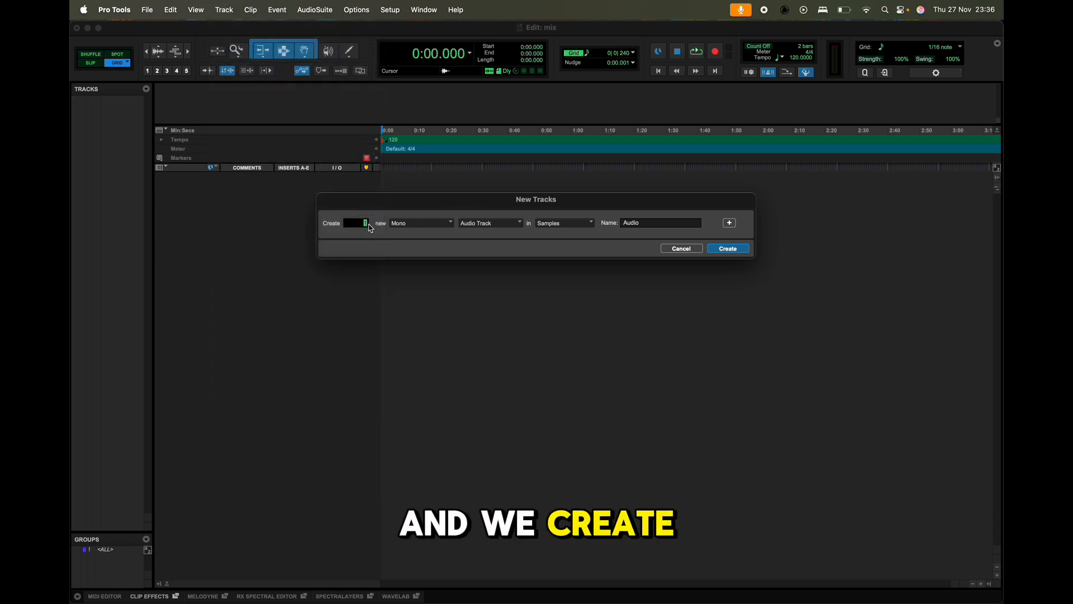
{"action": "type", "text": "5"}
{"action": "left_click", "coordinate": [418, 229]}
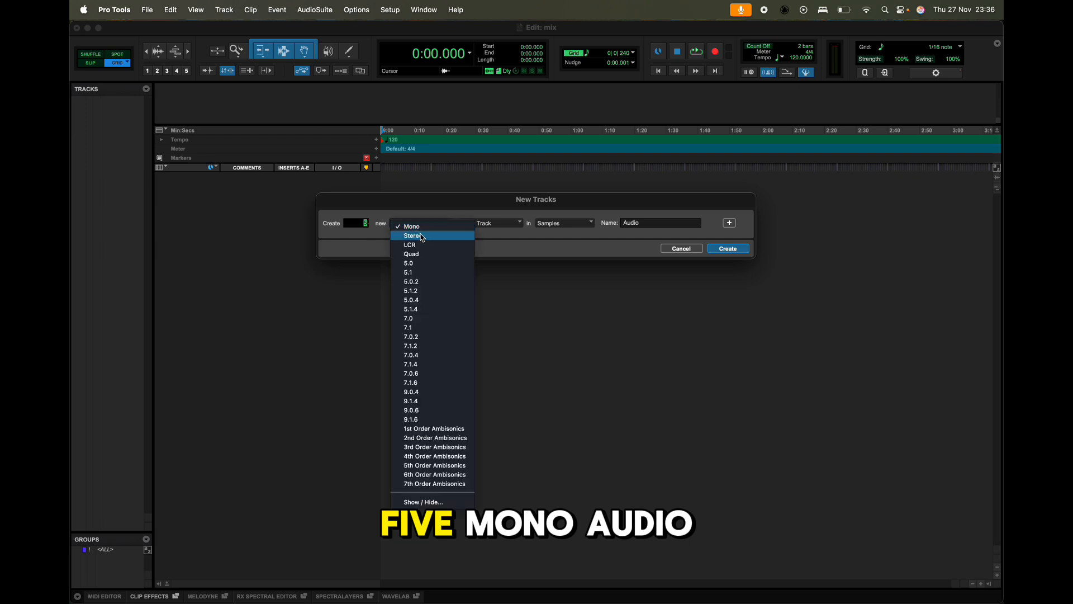
{"action": "left_click", "coordinate": [428, 220]}
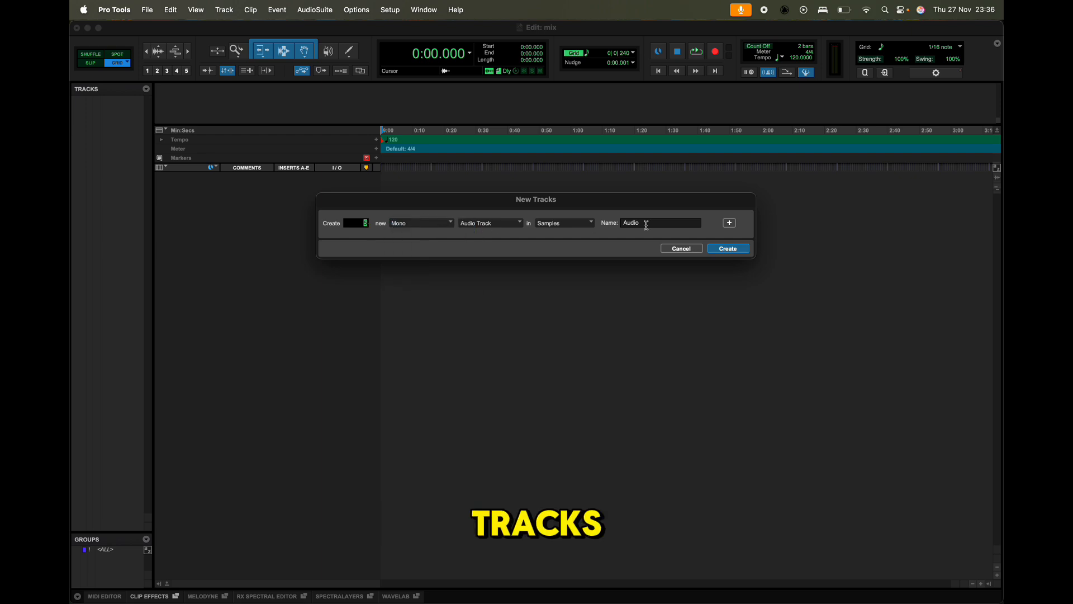
{"action": "key", "text": "Return"}
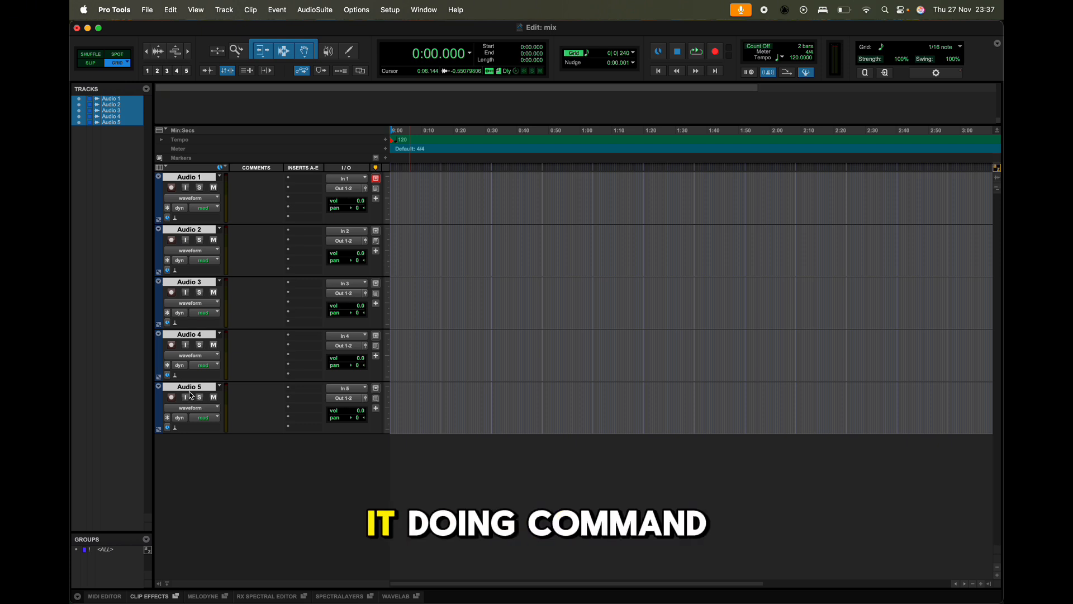
Set up one new stereo Aux Input track named MixBus.
{"action": "key", "text": "super+shift+n"}
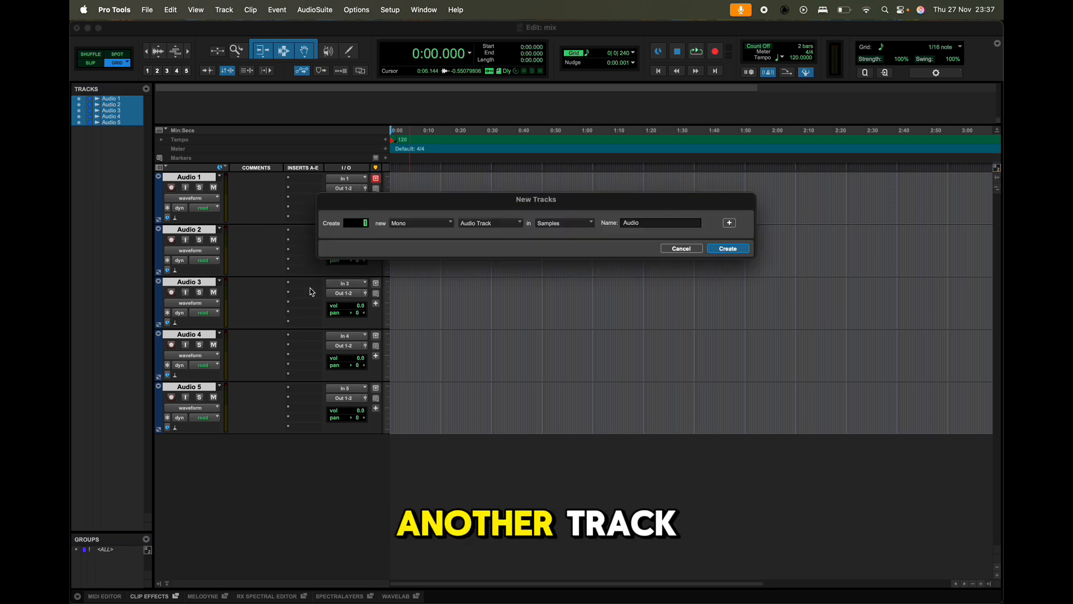
{"action": "left_click", "coordinate": [423, 224]}
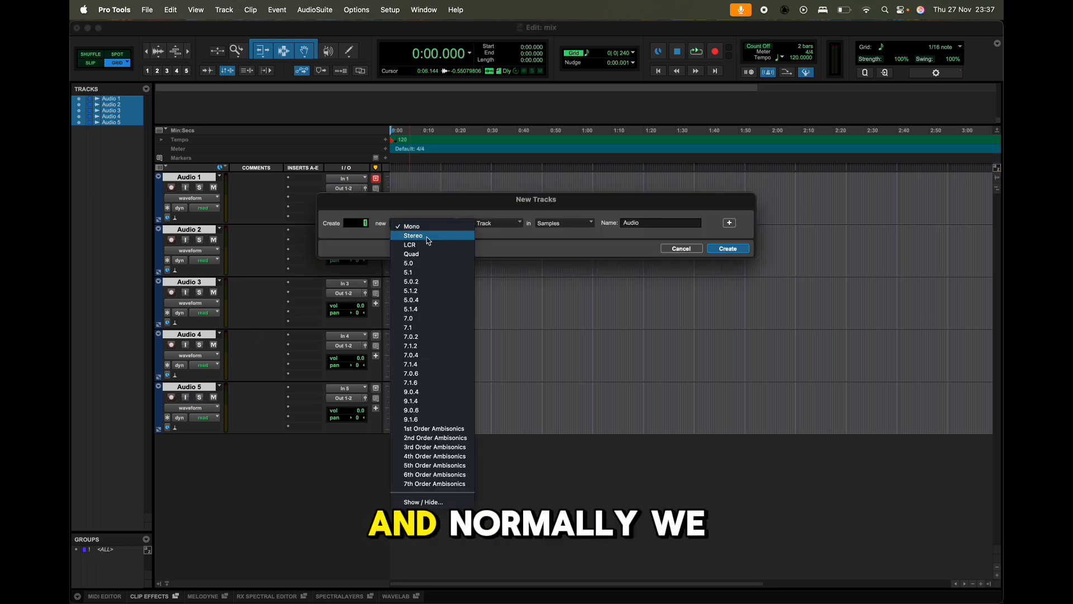
{"action": "left_click", "coordinate": [425, 236]}
{"action": "left_click", "coordinate": [520, 227]}
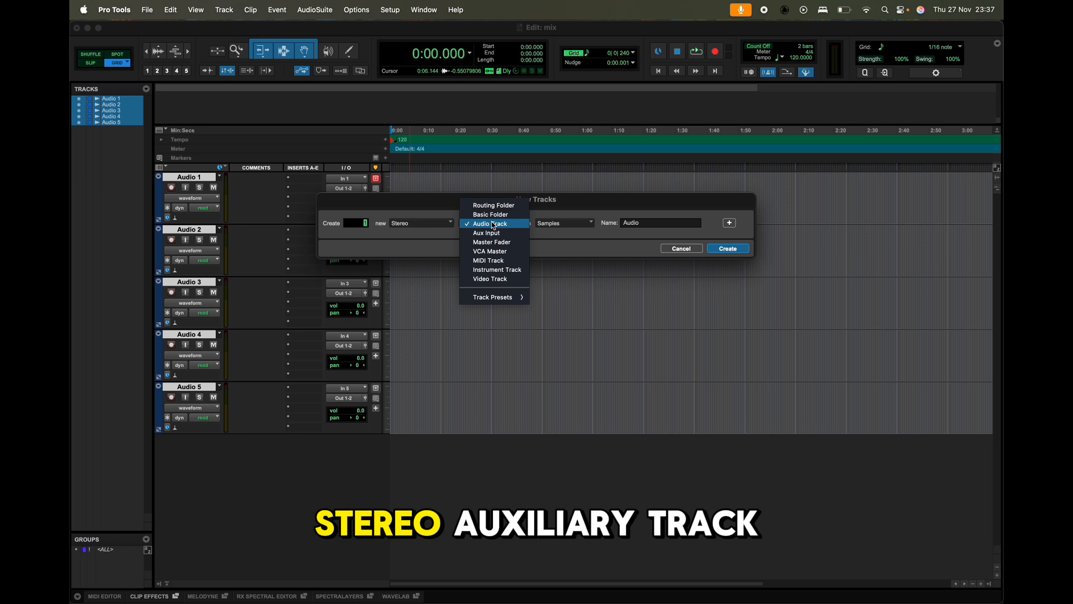
{"action": "left_click", "coordinate": [501, 233]}
{"action": "left_click", "coordinate": [647, 222]}
{"action": "double_click", "coordinate": [647, 222]}
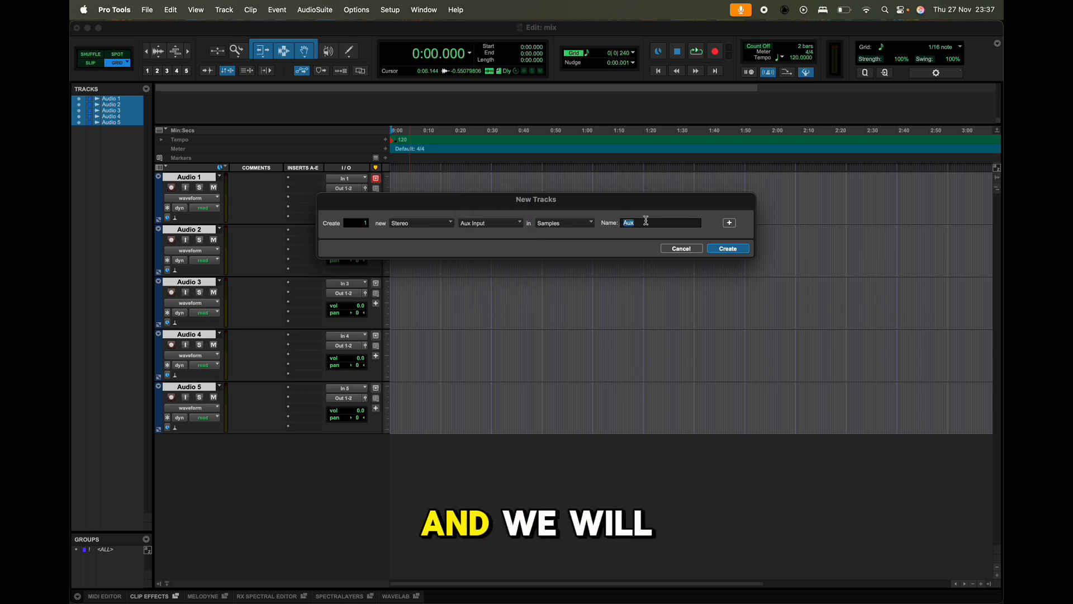
{"action": "key", "text": "BackSpace"}
{"action": "type", "text": "MixB"}
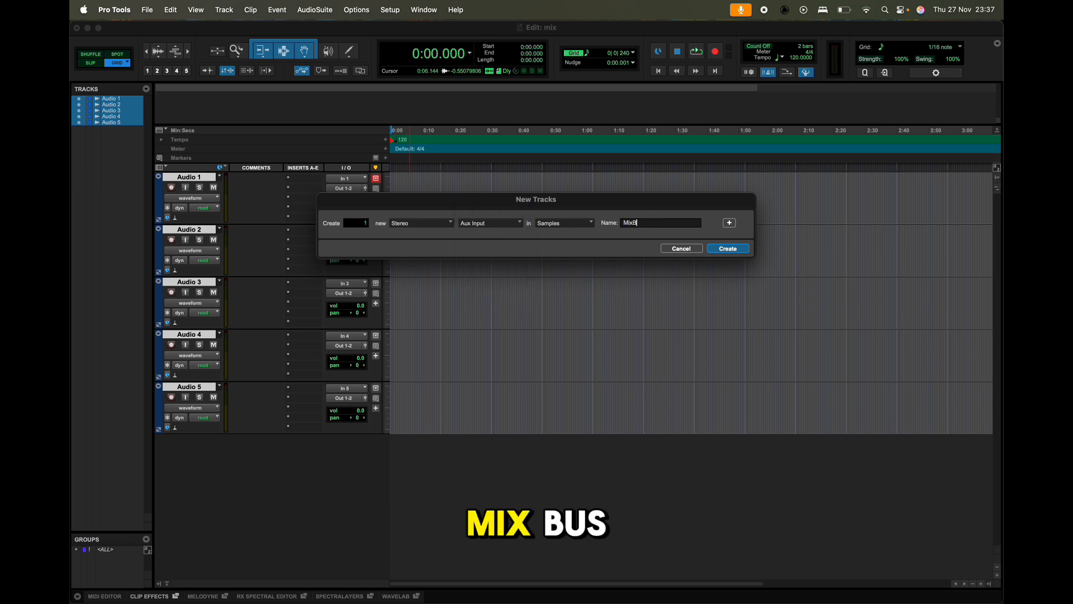
{"action": "type", "text": "us"}
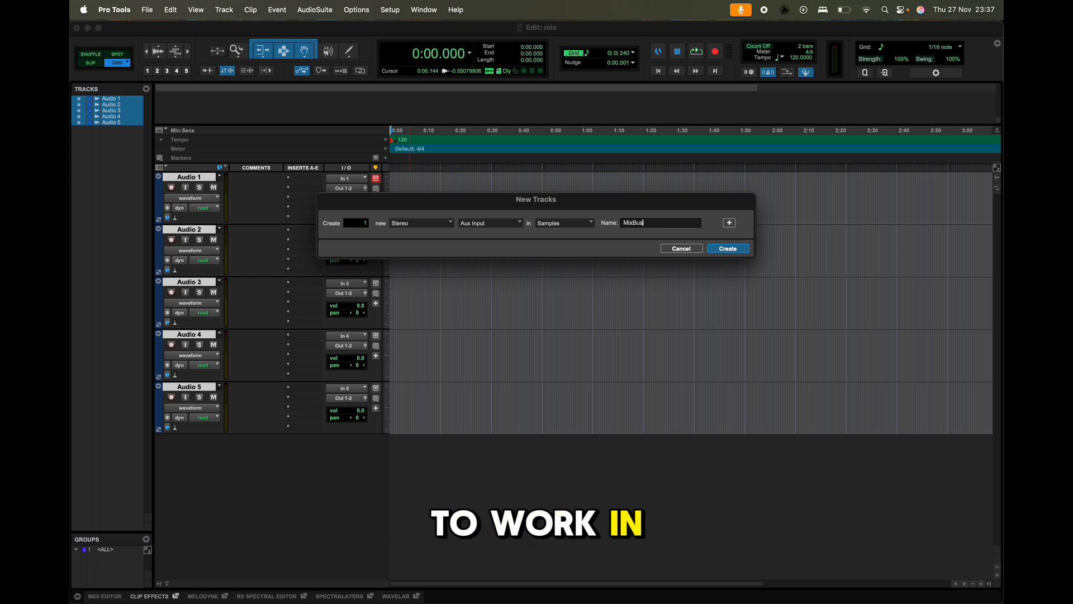
Change the format of the new MixBus track to 7.1.4 and create it.
{"action": "left_click", "coordinate": [407, 226]}
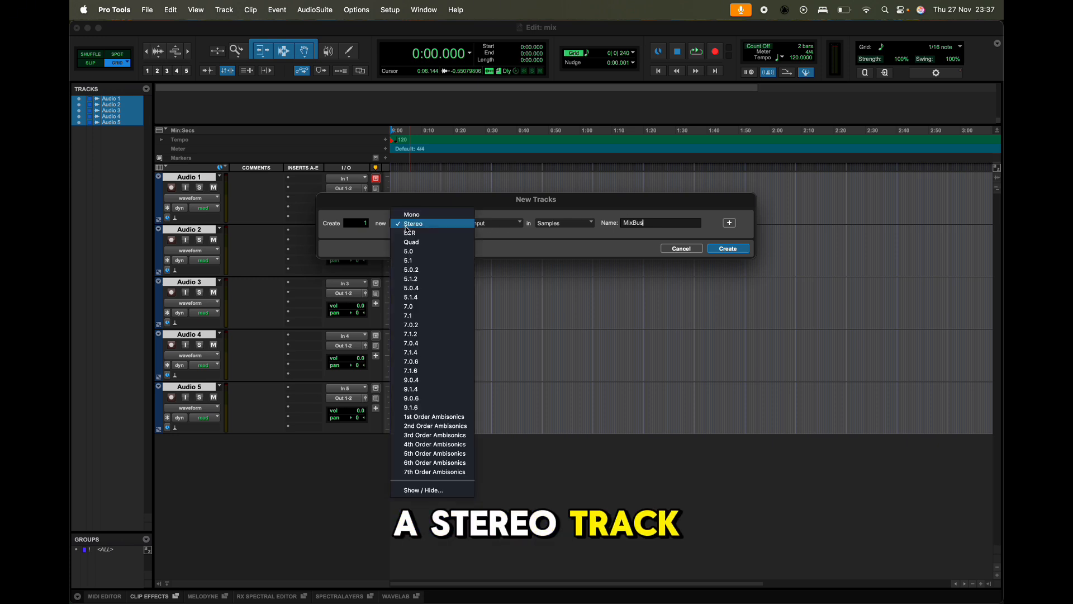
{"action": "left_click", "coordinate": [441, 353]}
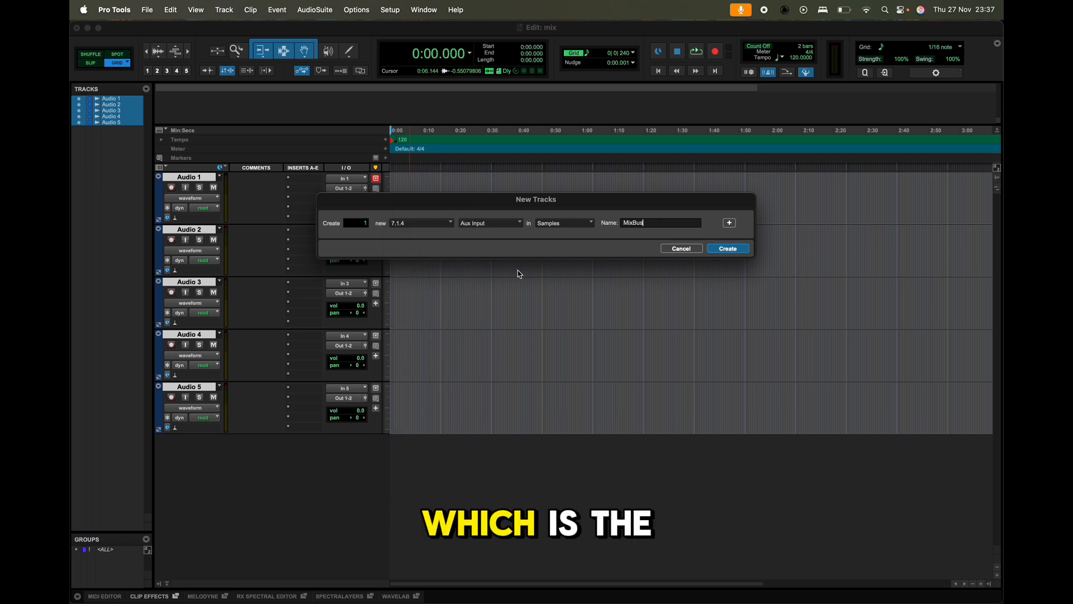
{"action": "left_click", "coordinate": [731, 249]}
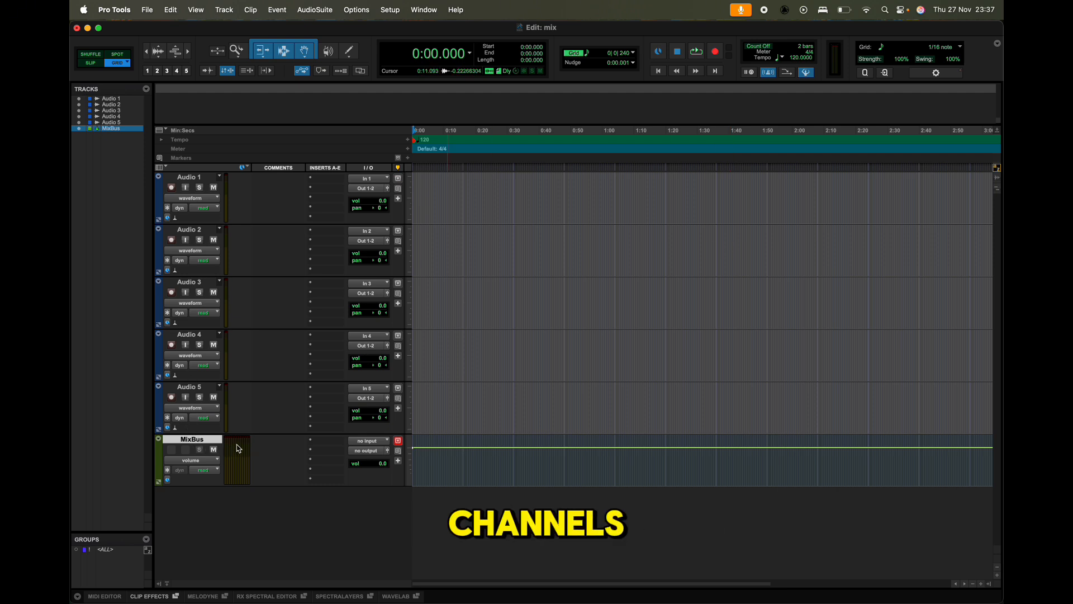
Check which inputs are available for MixBus, and enable the Dolby Atmos Internal Renderer in the I/O Setup.
{"action": "left_click", "coordinate": [376, 442]}
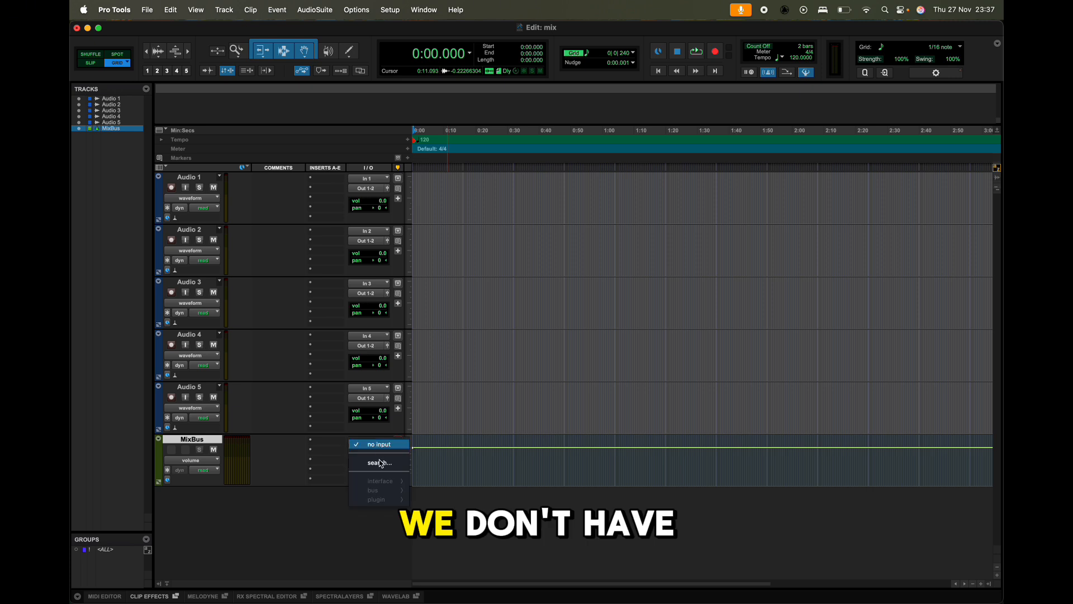
{"action": "left_click", "coordinate": [334, 456]}
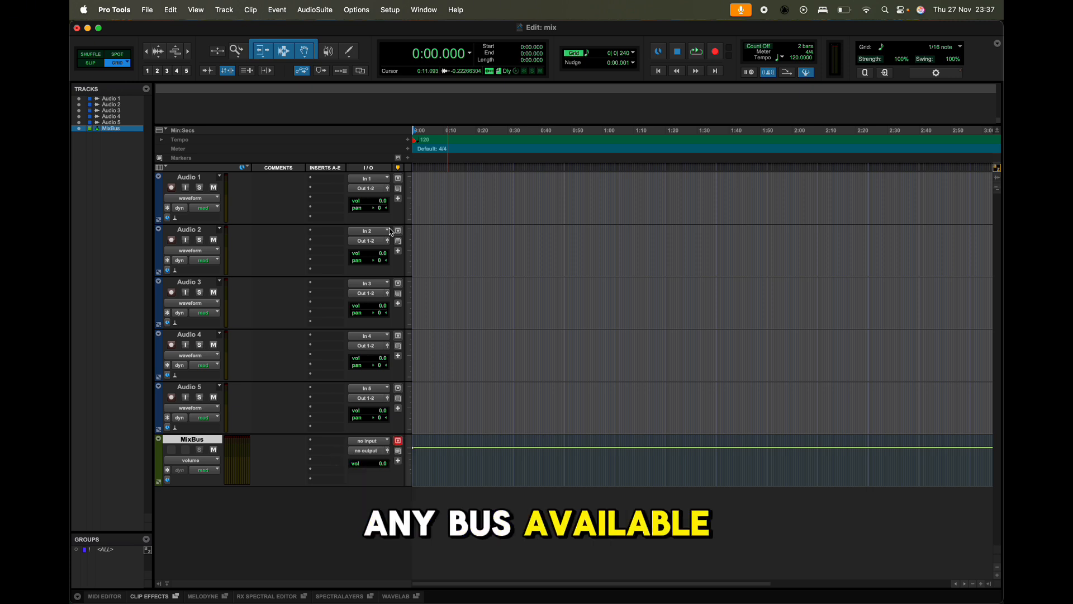
{"action": "left_click", "coordinate": [390, 10]}
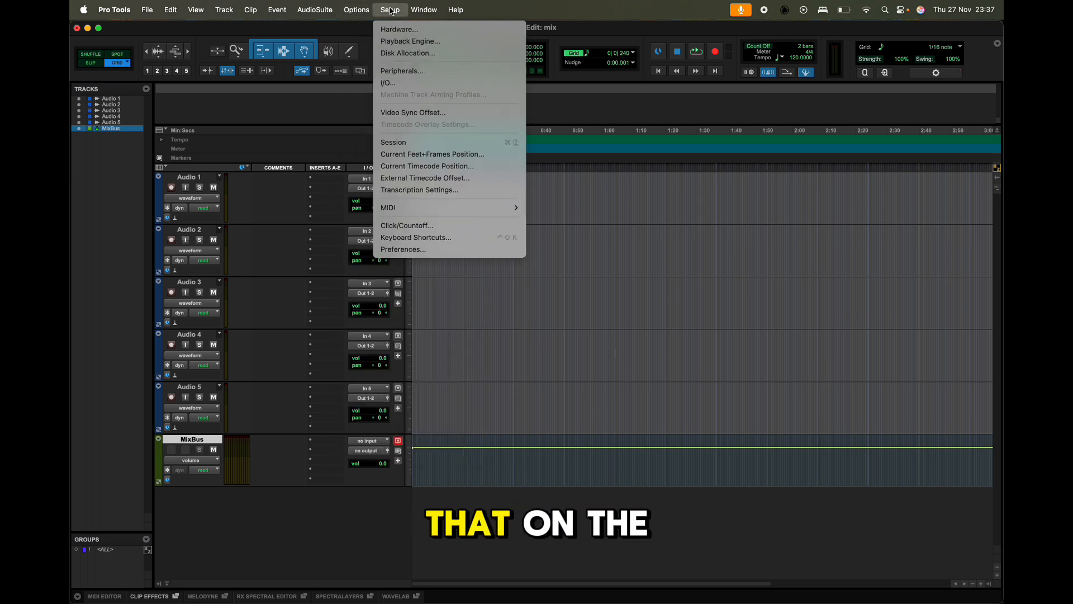
{"action": "left_click", "coordinate": [399, 84]}
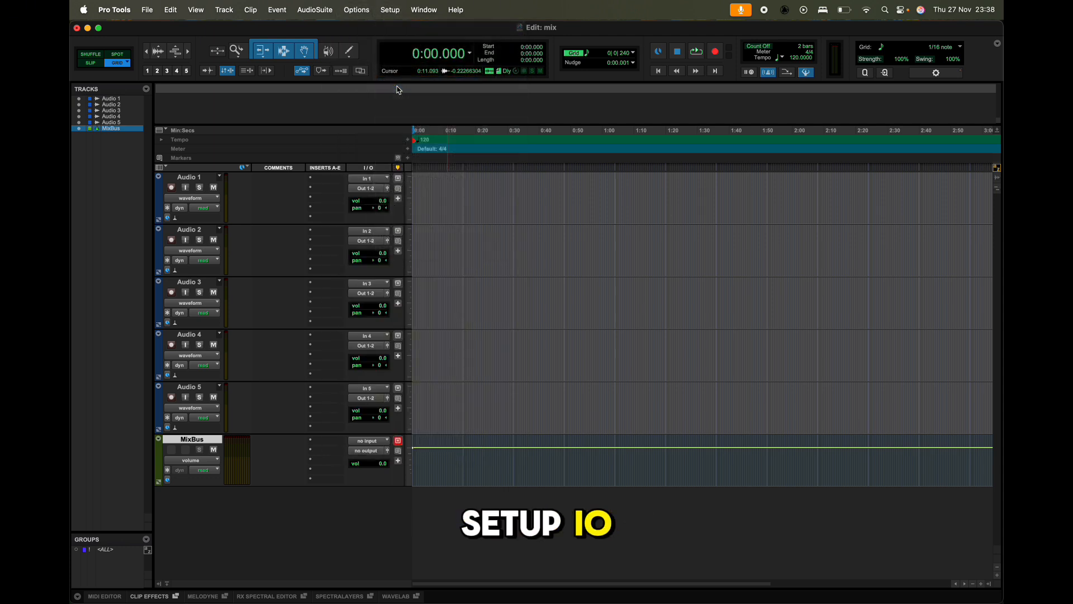
{"action": "left_click_drag", "start_coordinate": [407, 106], "coordinate": [350, 106]}
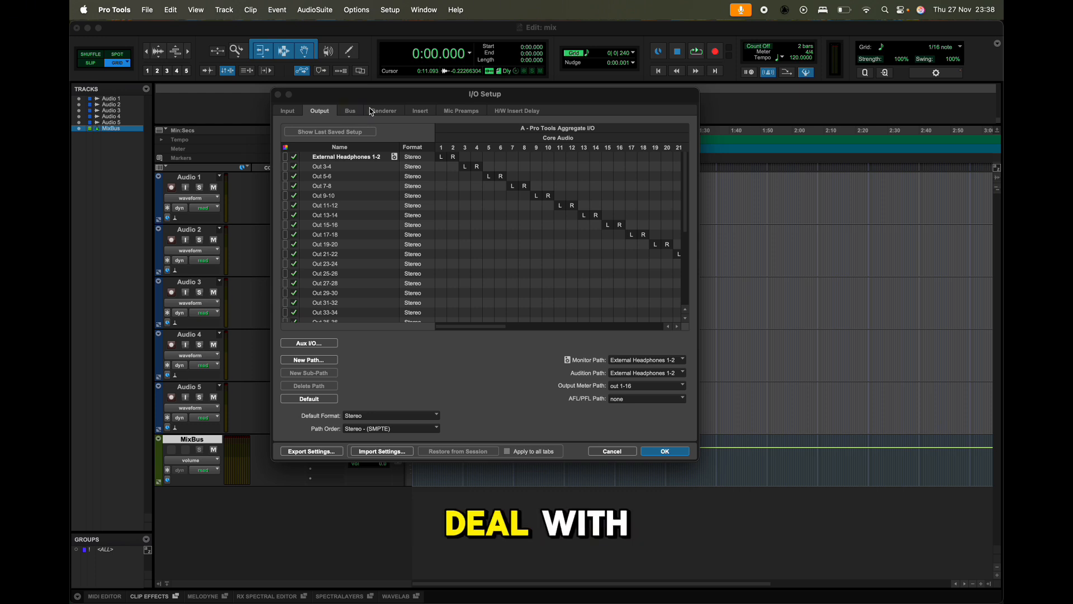
{"action": "left_click", "coordinate": [387, 112]}
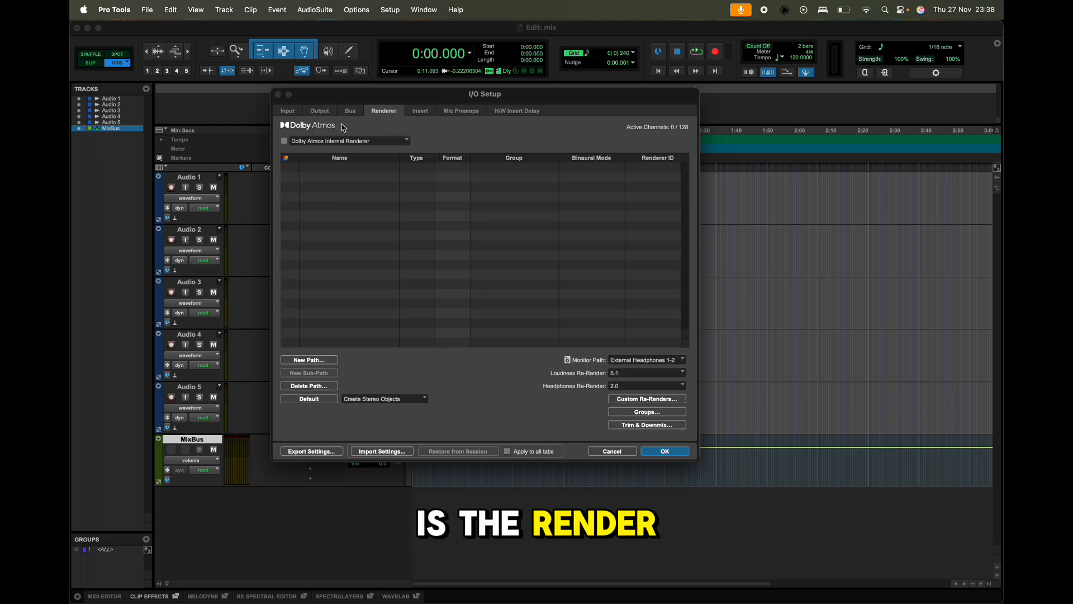
{"action": "left_click", "coordinate": [345, 141]}
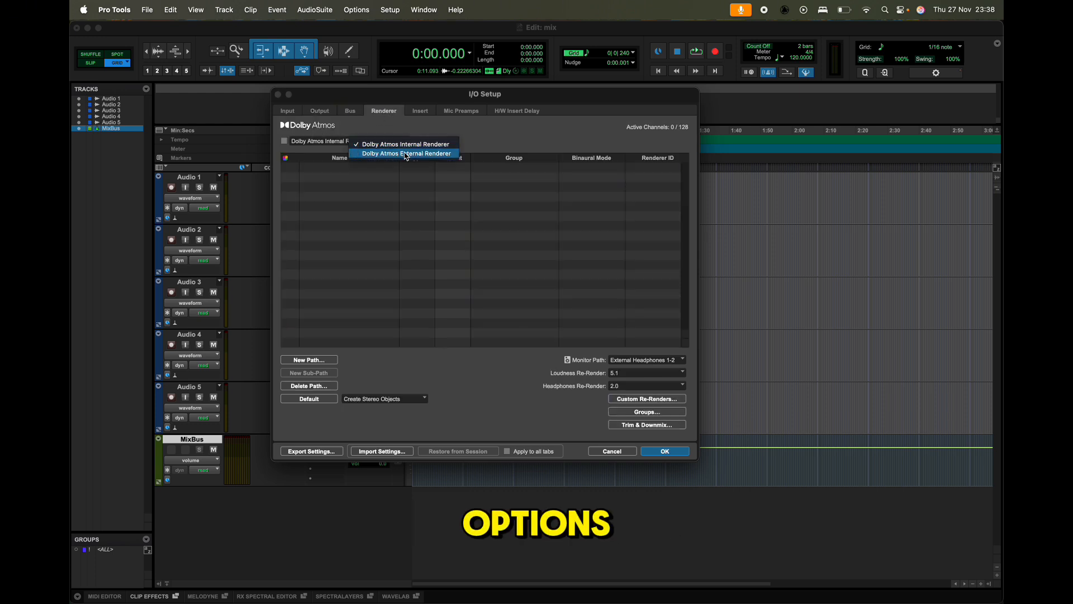
{"action": "left_click", "coordinate": [435, 146]}
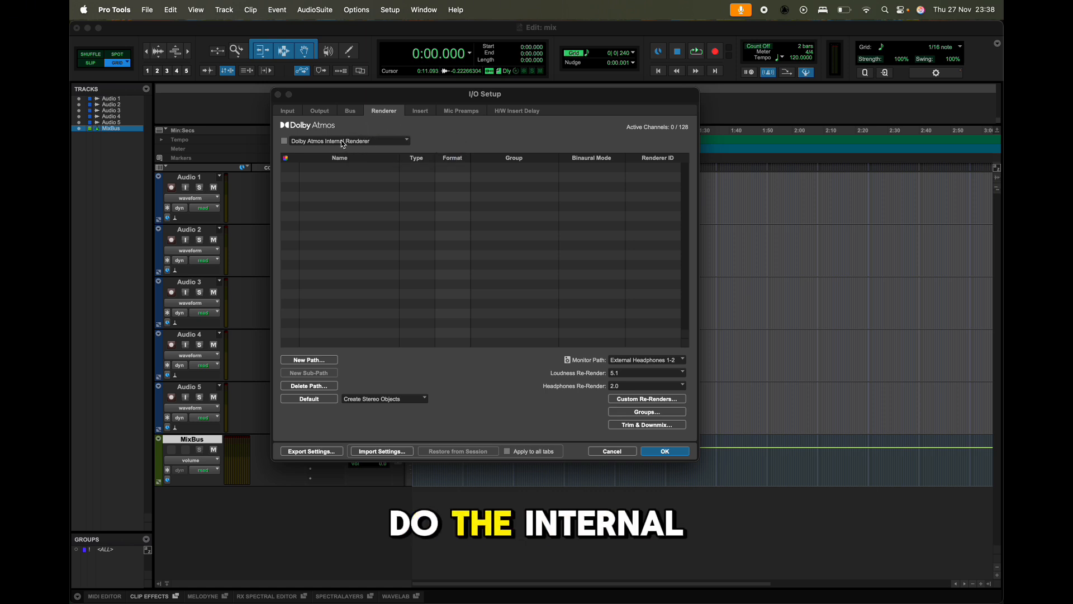
{"action": "left_click", "coordinate": [285, 142]}
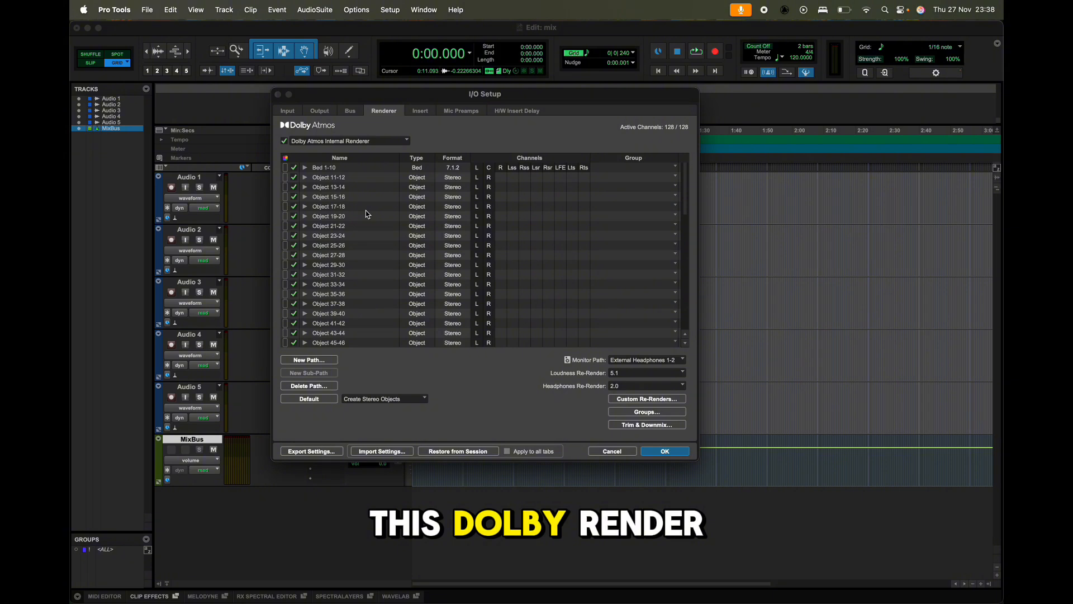
Delete all existing output paths and generate the default output paths in the 7.1.4 format with Dolby path order.
{"action": "left_click", "coordinate": [353, 114]}
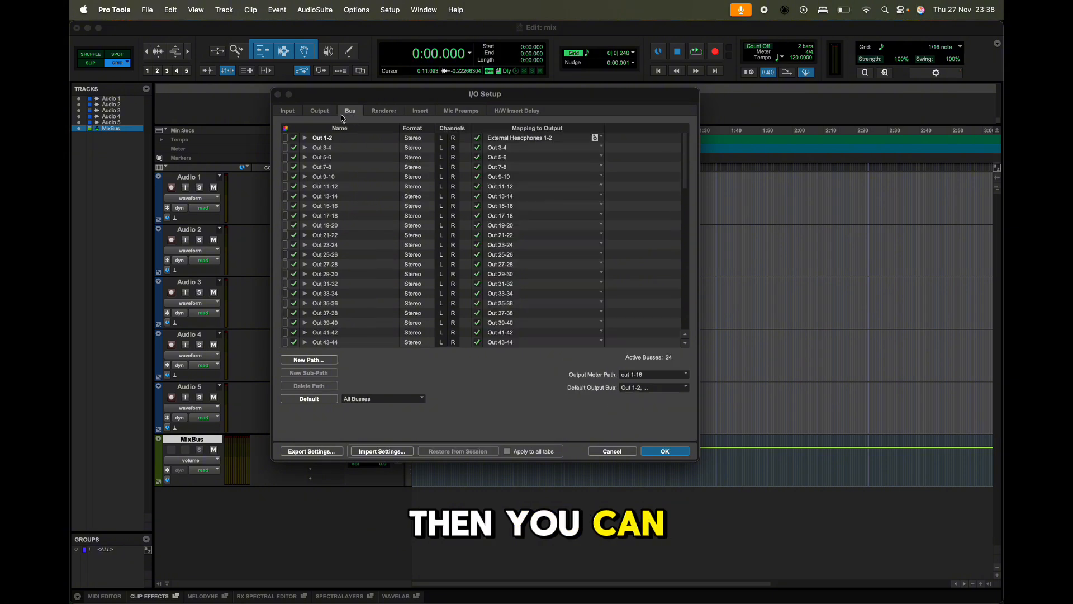
{"action": "left_click", "coordinate": [323, 112]}
{"action": "scroll", "coordinate": [357, 268], "scroll_direction": "down", "scroll_amount": 5}
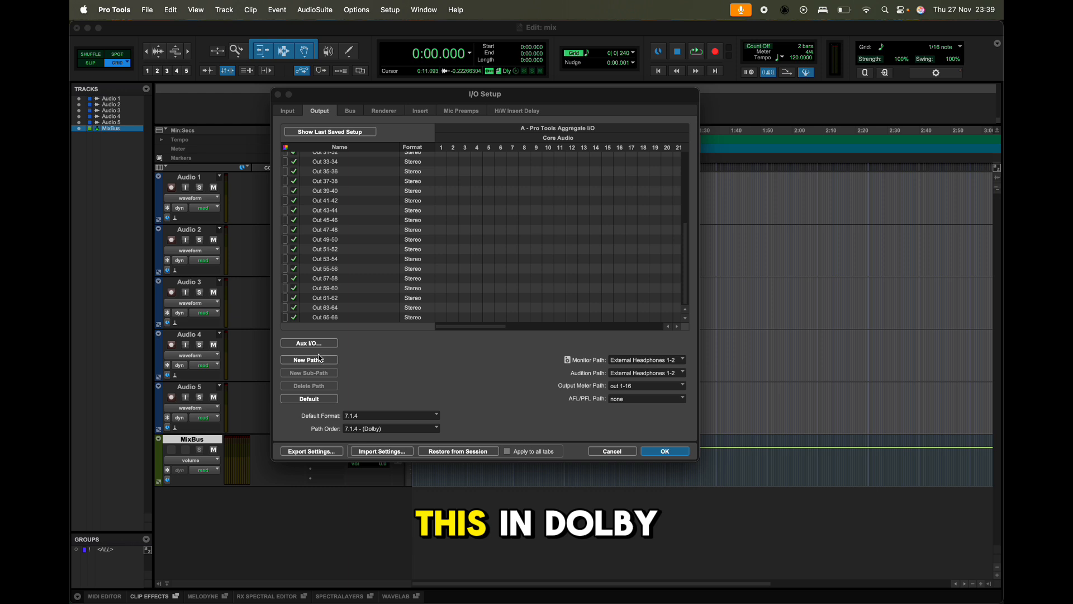
{"action": "left_click", "coordinate": [321, 279], "text": "alt"}
{"action": "key", "text": "Delete"}
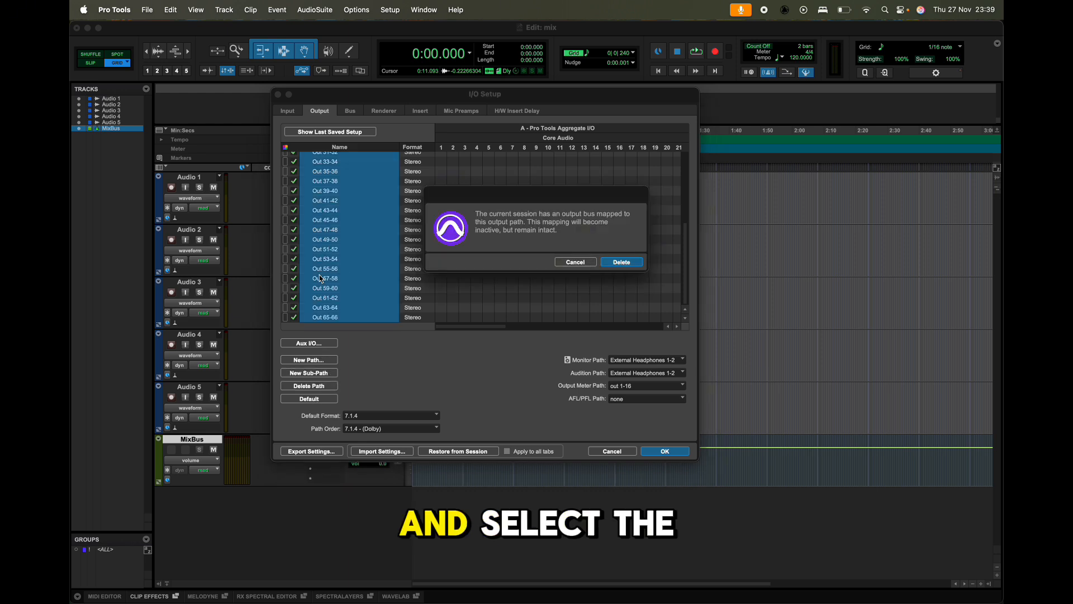
{"action": "key", "text": "Return"}
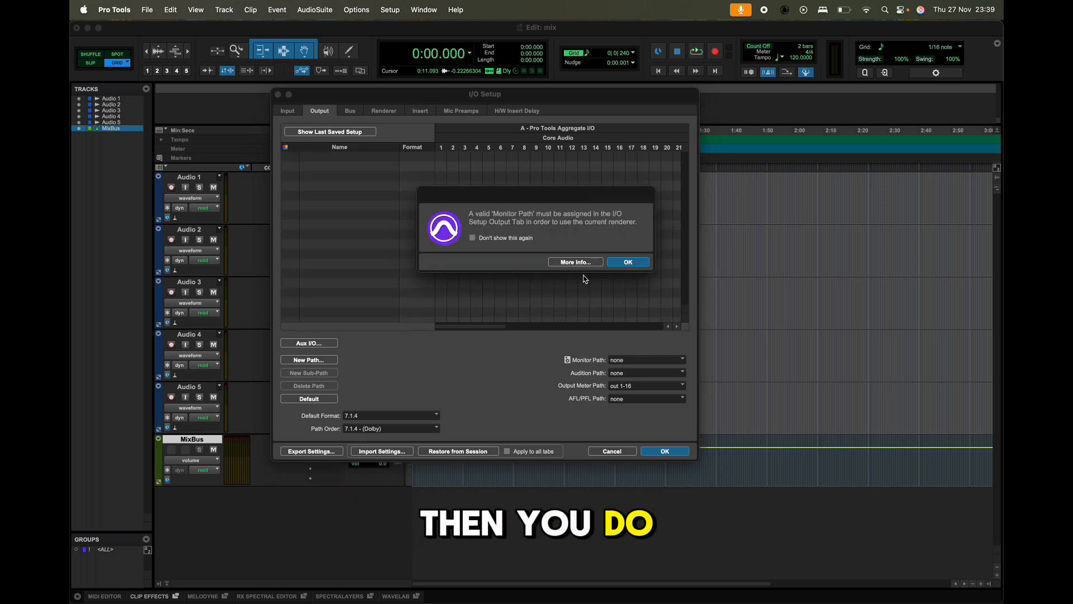
{"action": "left_click", "coordinate": [627, 262]}
{"action": "left_click", "coordinate": [310, 399]}
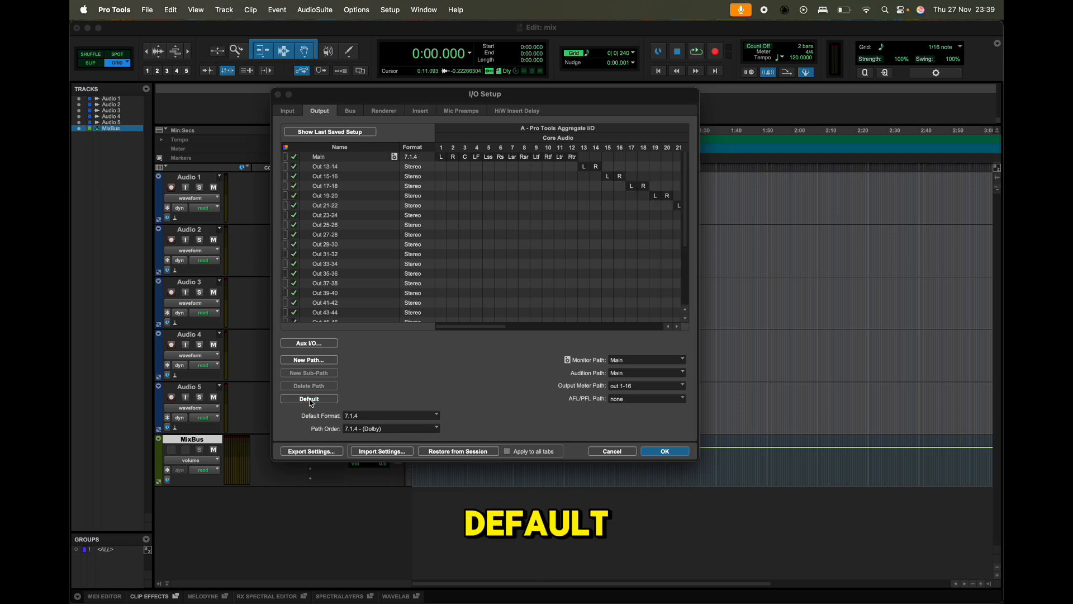
Delete all output paths again and regenerate the default outputs in the 7.1.4 format with 7.1.4 - (Dolby) path order.
{"action": "left_click", "coordinate": [393, 112]}
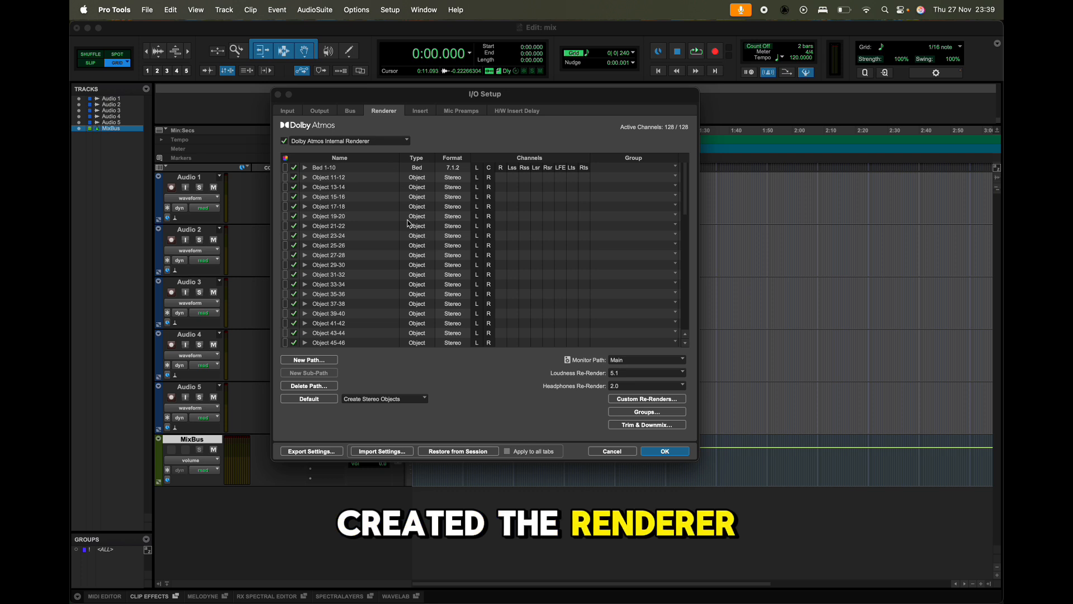
{"action": "left_click", "coordinate": [319, 110]}
{"action": "left_click", "coordinate": [339, 188]}
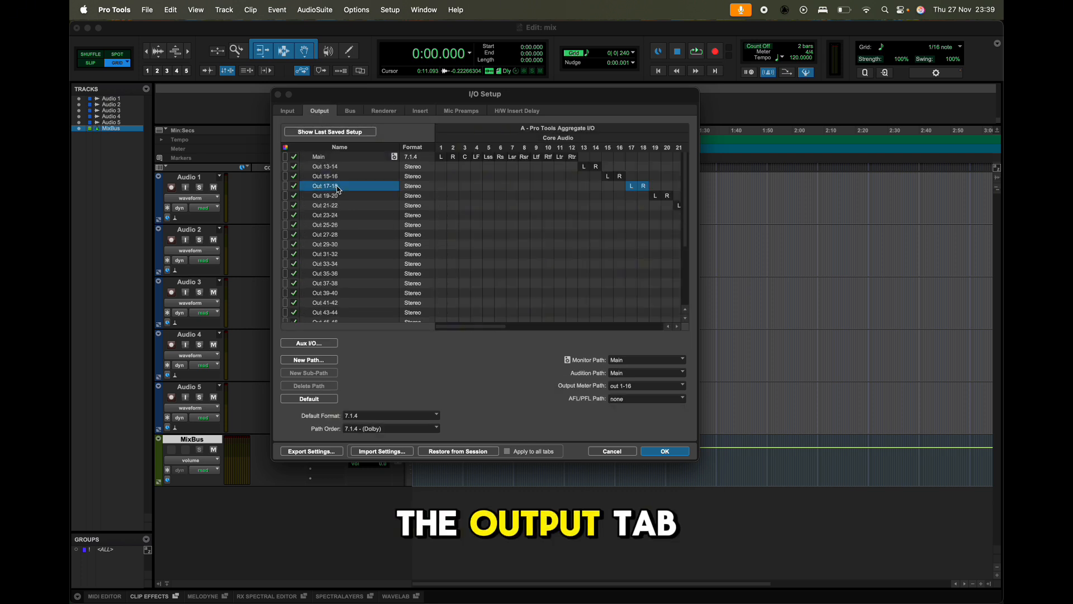
{"action": "key", "text": "super+a"}
{"action": "key", "text": "BackSpace"}
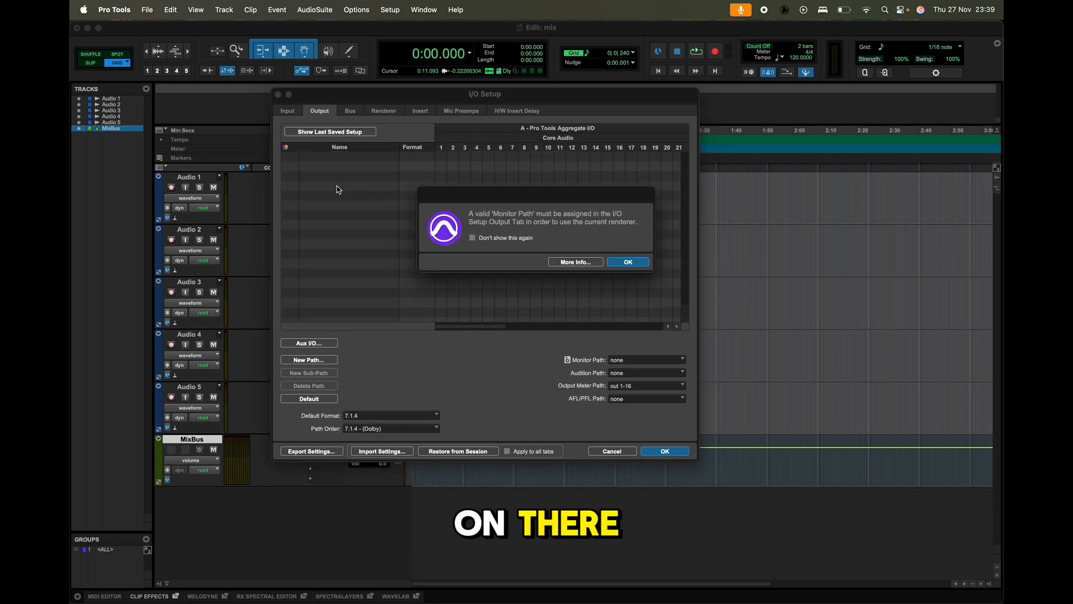
{"action": "left_click", "coordinate": [643, 263]}
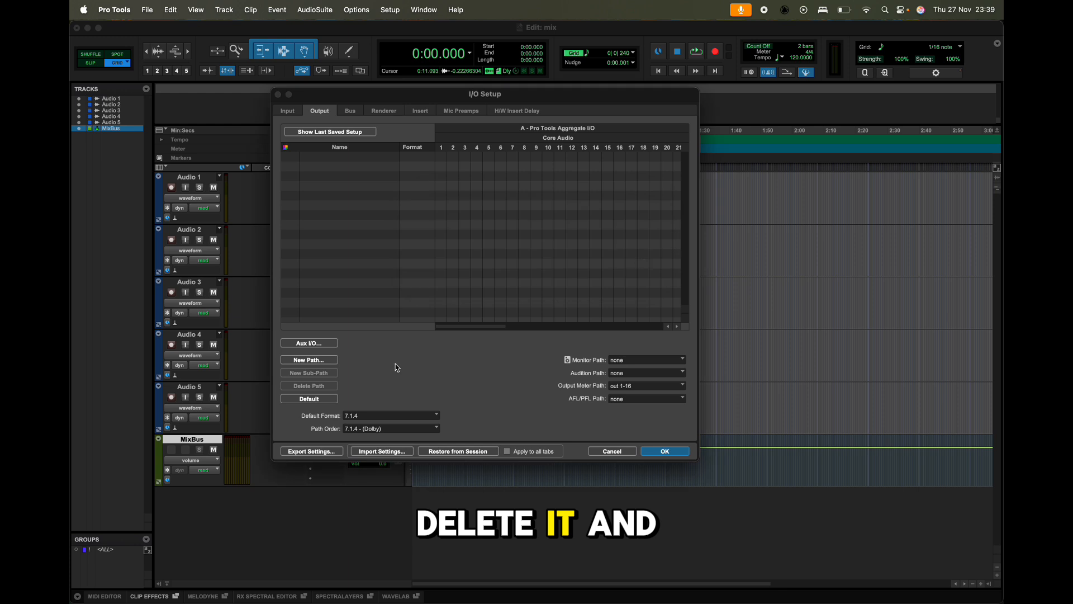
{"action": "left_click", "coordinate": [368, 417]}
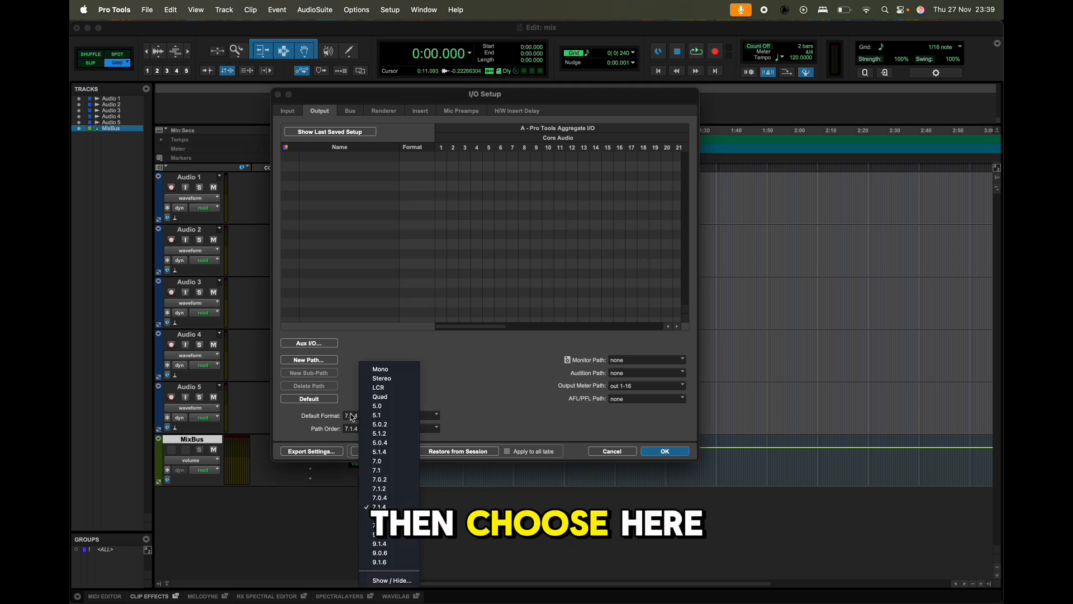
{"action": "left_click", "coordinate": [386, 506]}
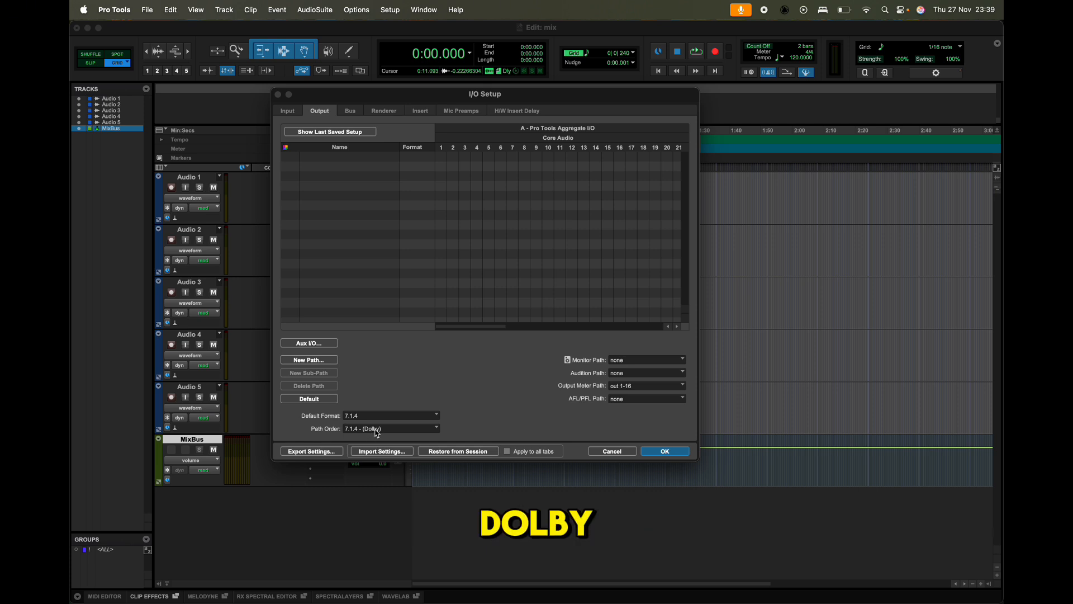
{"action": "left_click", "coordinate": [309, 398]}
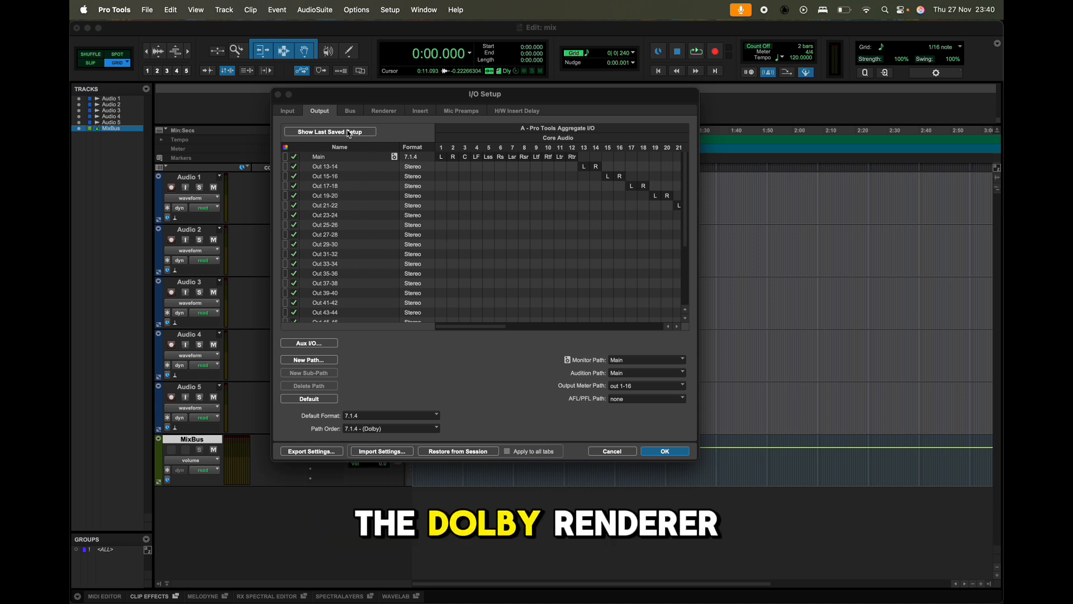
Delete all existing bus paths in the I/O Setup and generate the default busses for all bus types.
{"action": "left_click", "coordinate": [351, 112]}
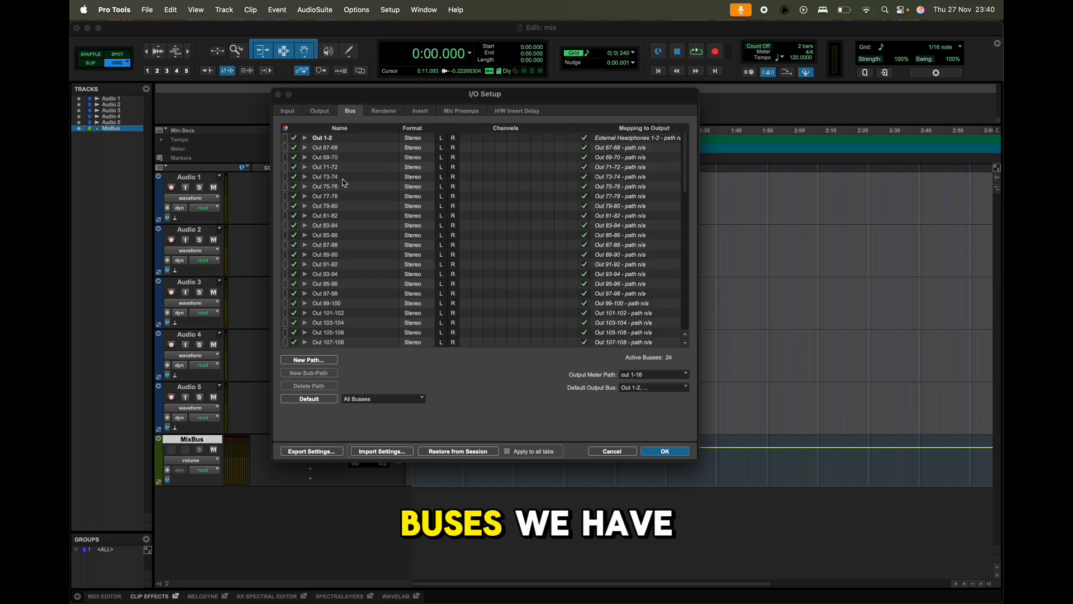
{"action": "scroll", "coordinate": [345, 183], "scroll_direction": "down", "scroll_amount": 5}
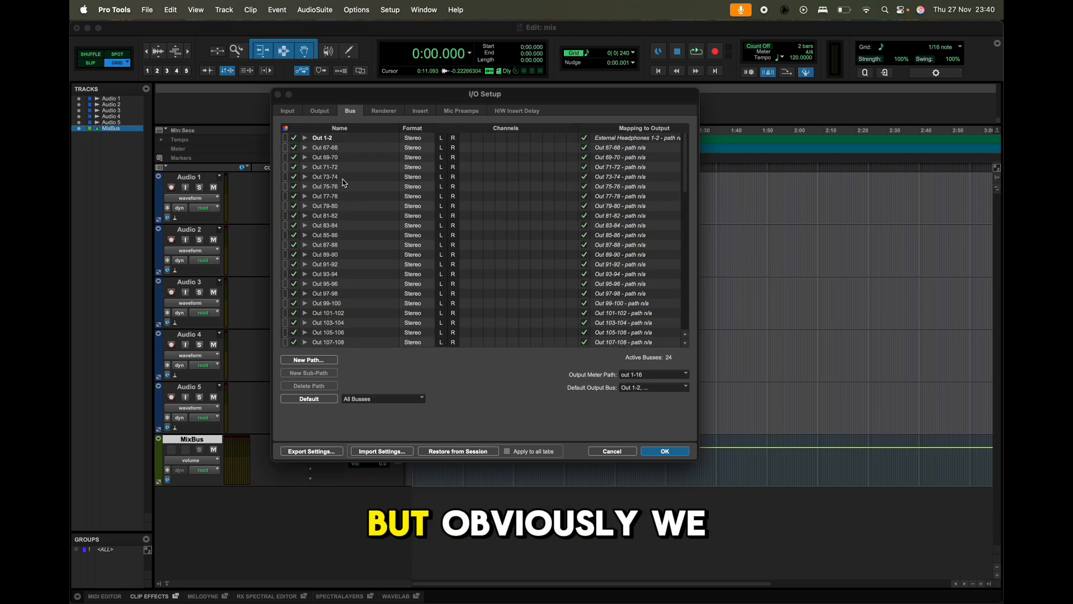
{"action": "scroll", "coordinate": [345, 183], "scroll_direction": "up", "scroll_amount": 3}
{"action": "left_click", "coordinate": [345, 180]}
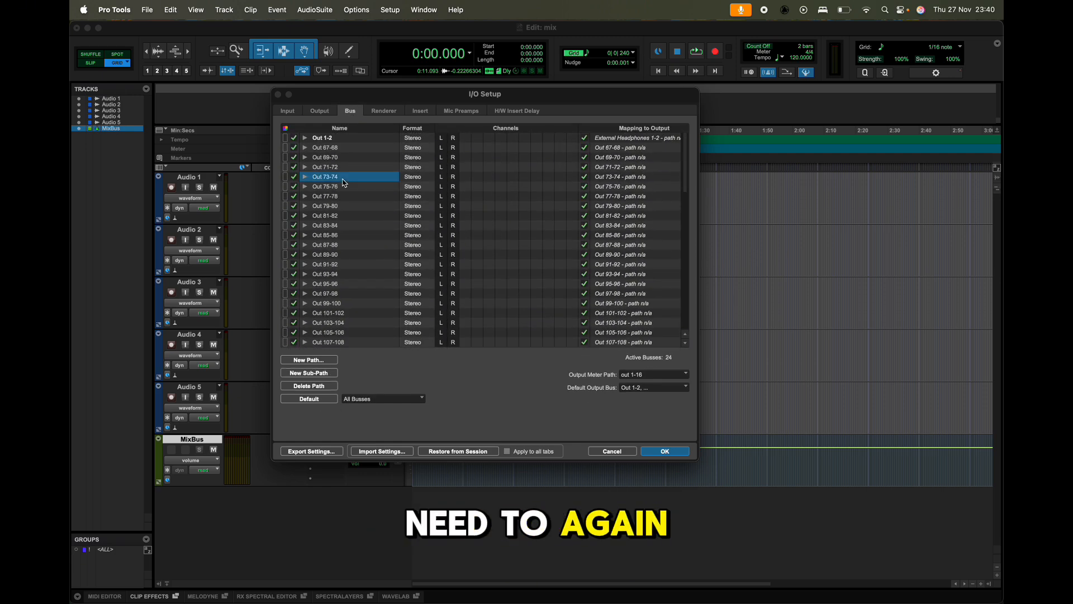
{"action": "key", "text": "super+a"}
{"action": "key", "text": "Delete"}
{"action": "key", "text": "Return"}
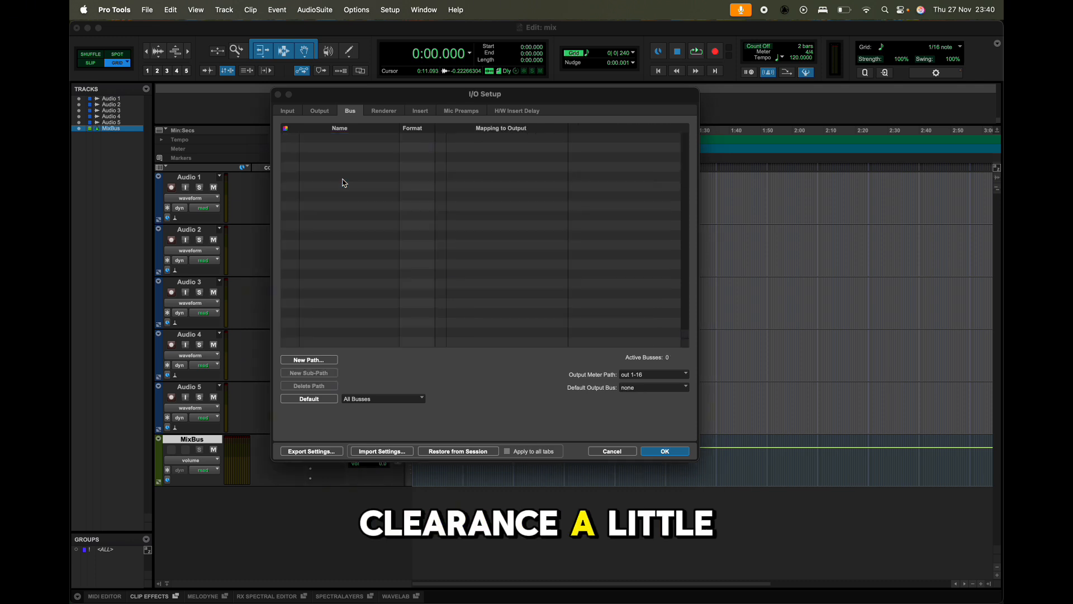
{"action": "left_click", "coordinate": [317, 400]}
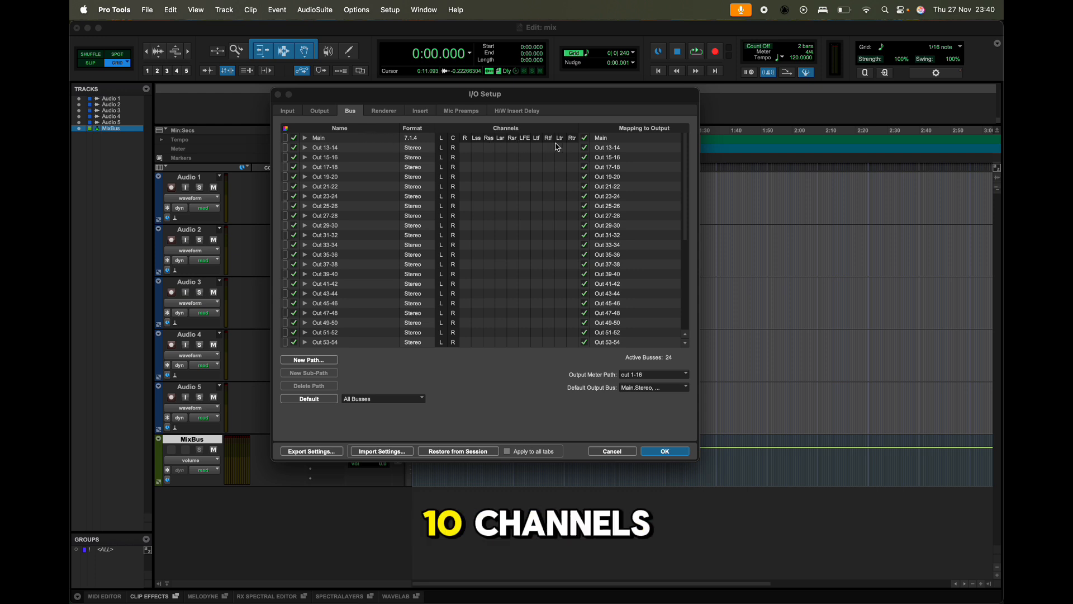
Create one new 7.1.4 bus path named DolbyMixBus and apply the I/O Setup changes.
{"action": "scroll", "coordinate": [446, 221], "scroll_direction": "down", "scroll_amount": 6}
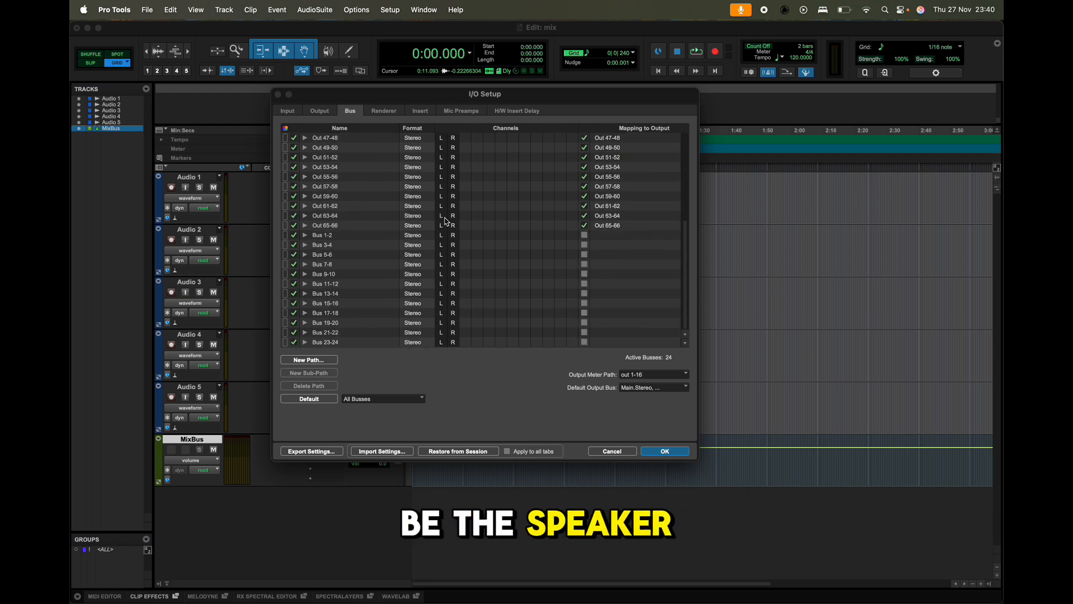
{"action": "scroll", "coordinate": [338, 270], "scroll_direction": "up", "scroll_amount": 1}
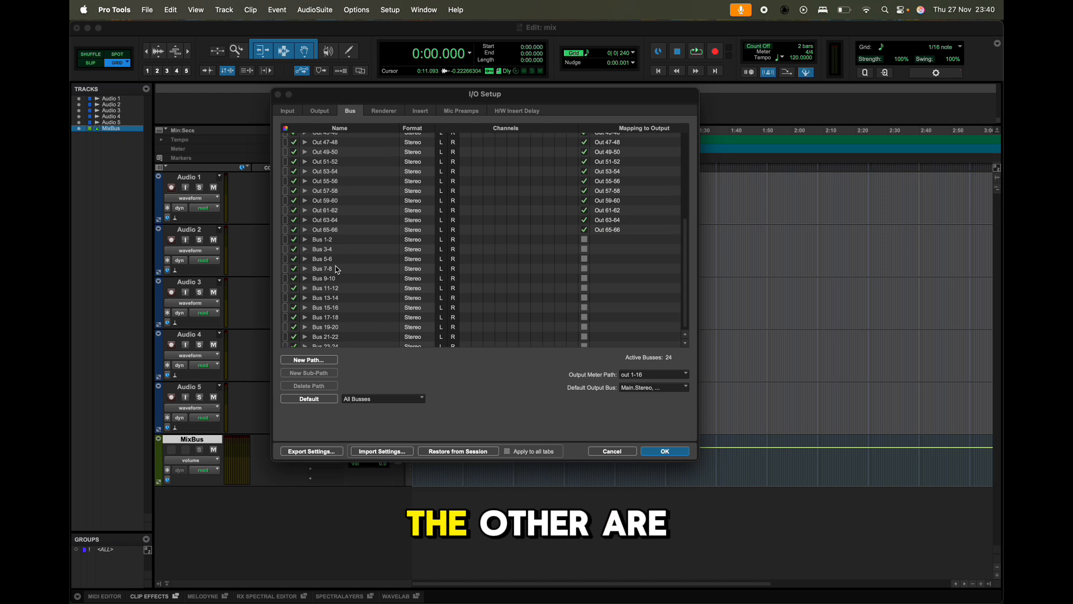
{"action": "scroll", "coordinate": [337, 270], "scroll_direction": "down", "scroll_amount": 1}
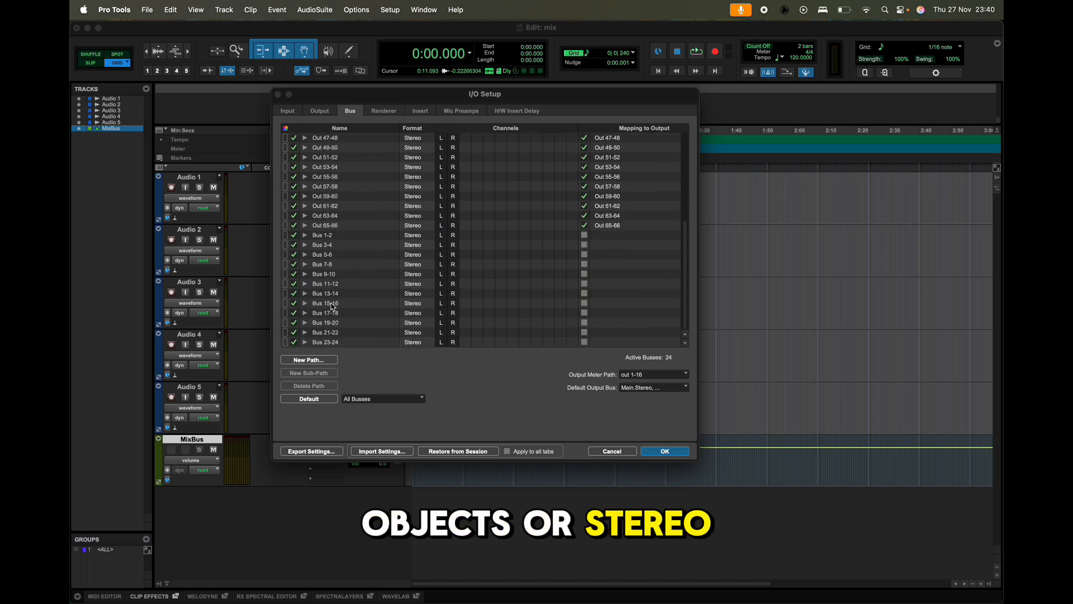
{"action": "left_click", "coordinate": [311, 361]}
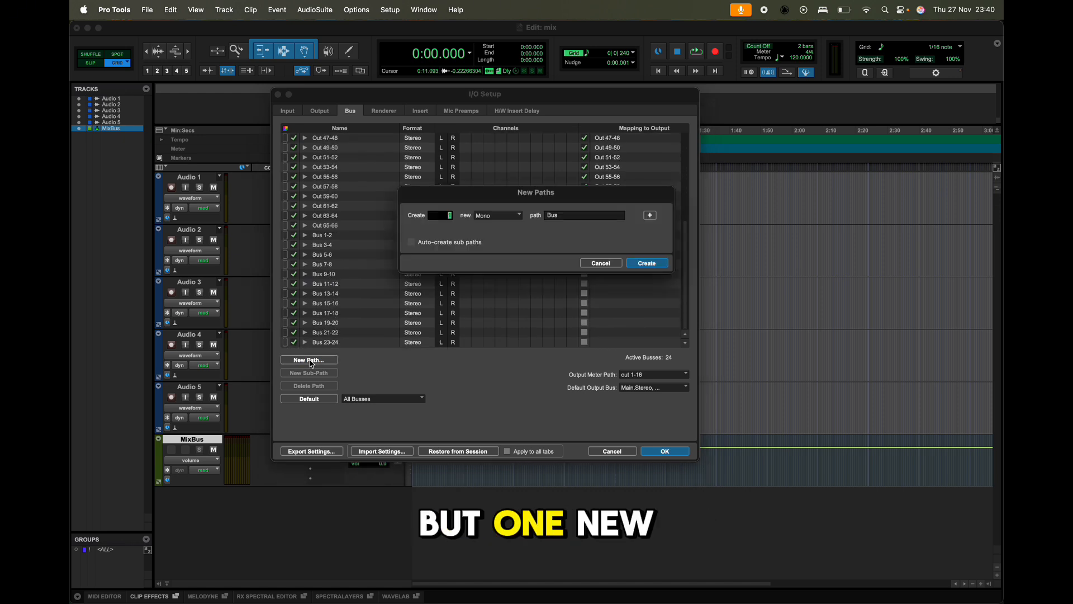
{"action": "left_click", "coordinate": [495, 215]}
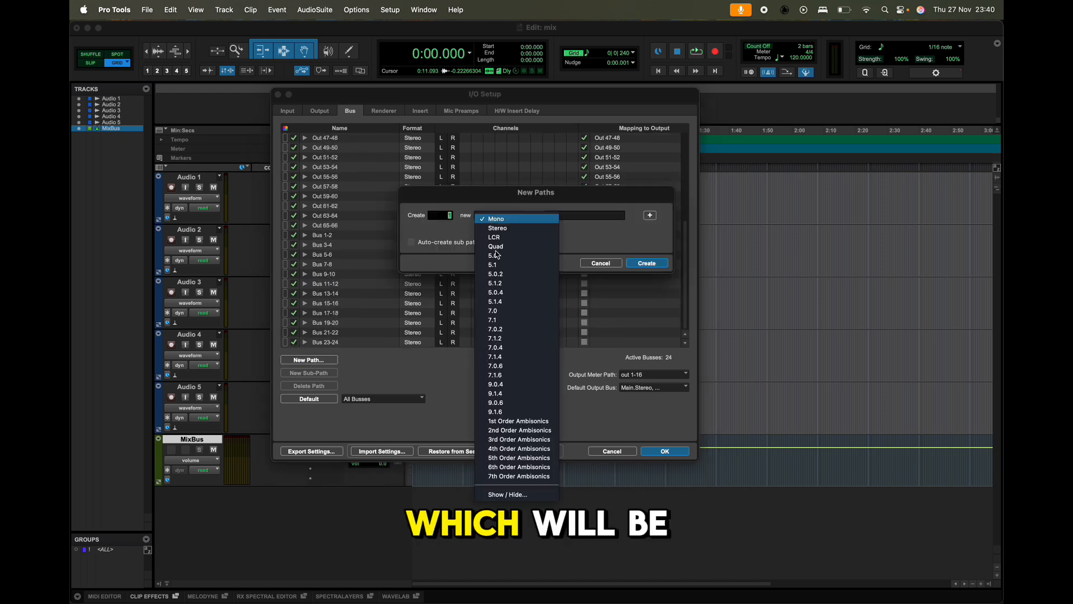
{"action": "left_click", "coordinate": [526, 357]}
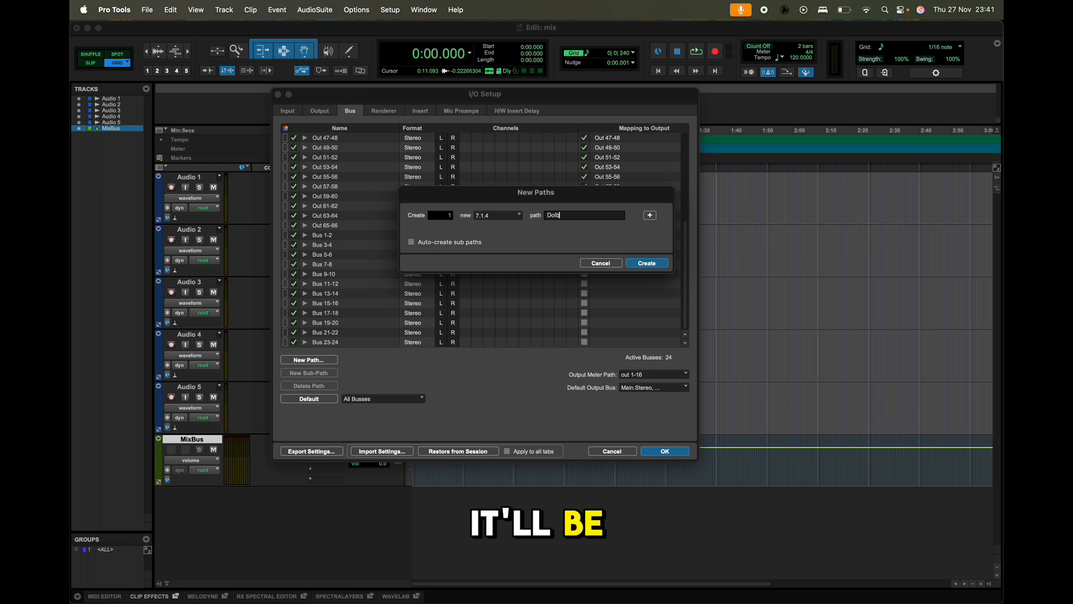
{"action": "type", "text": "DolbyM"}
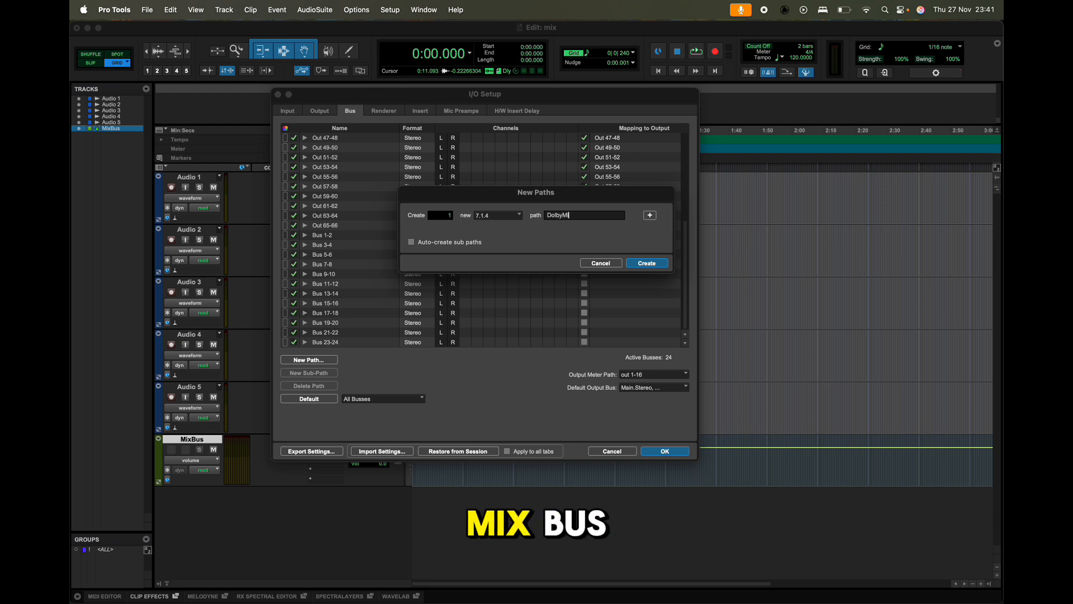
{"action": "type", "text": "ixBus"}
{"action": "key", "text": "Return"}
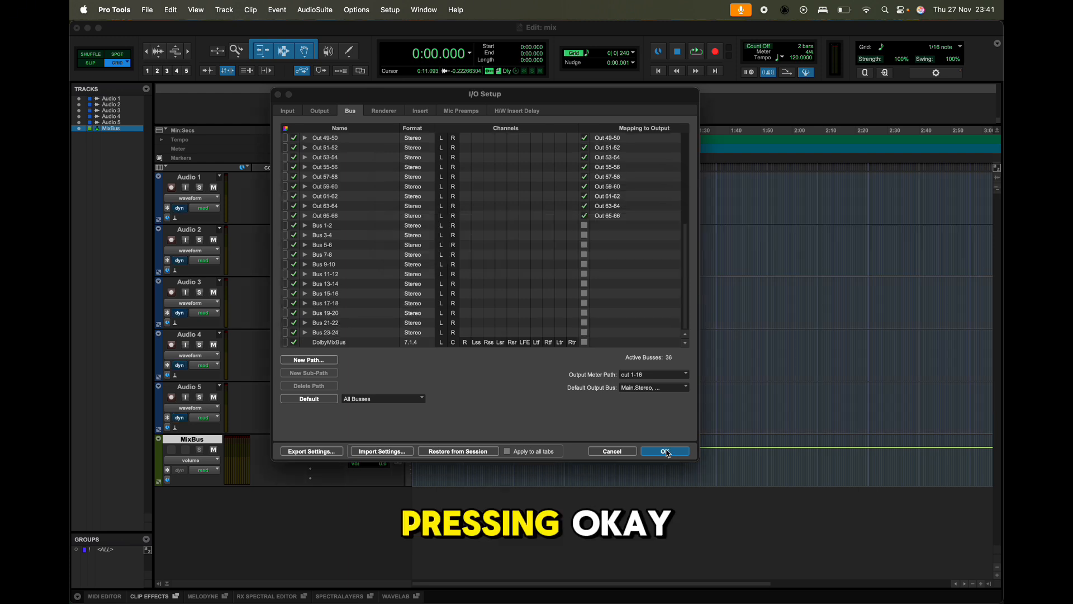
{"action": "left_click", "coordinate": [666, 451]}
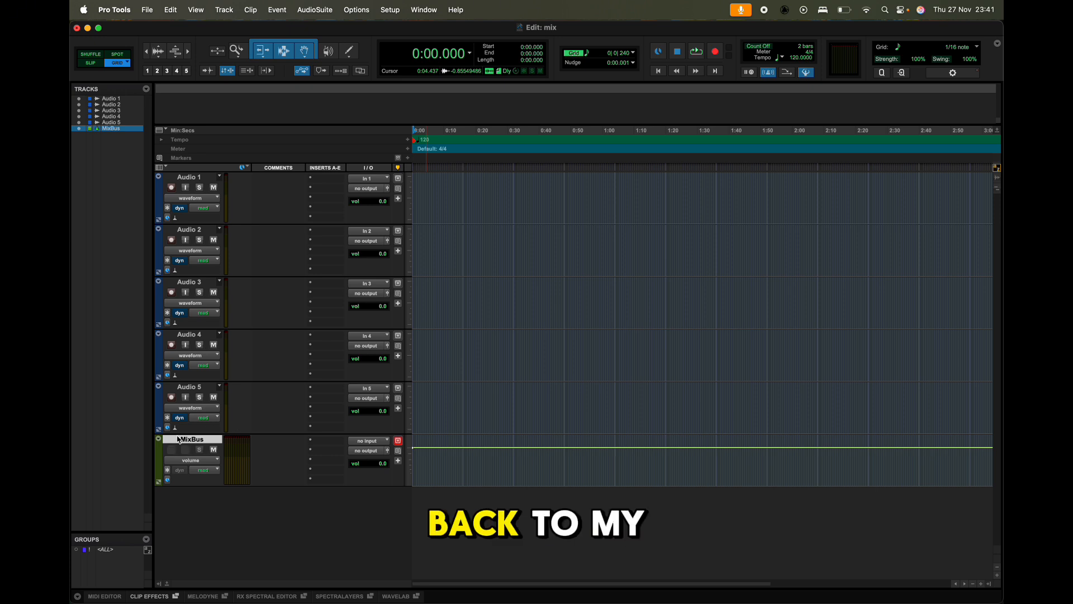
Route the MixBus track with the DolbyMixBus (7.1.4) bus as its input and Main (7.1.4) as its output.
{"action": "left_click", "coordinate": [371, 442]}
{"action": "mouse_move", "coordinate": [373, 445]}
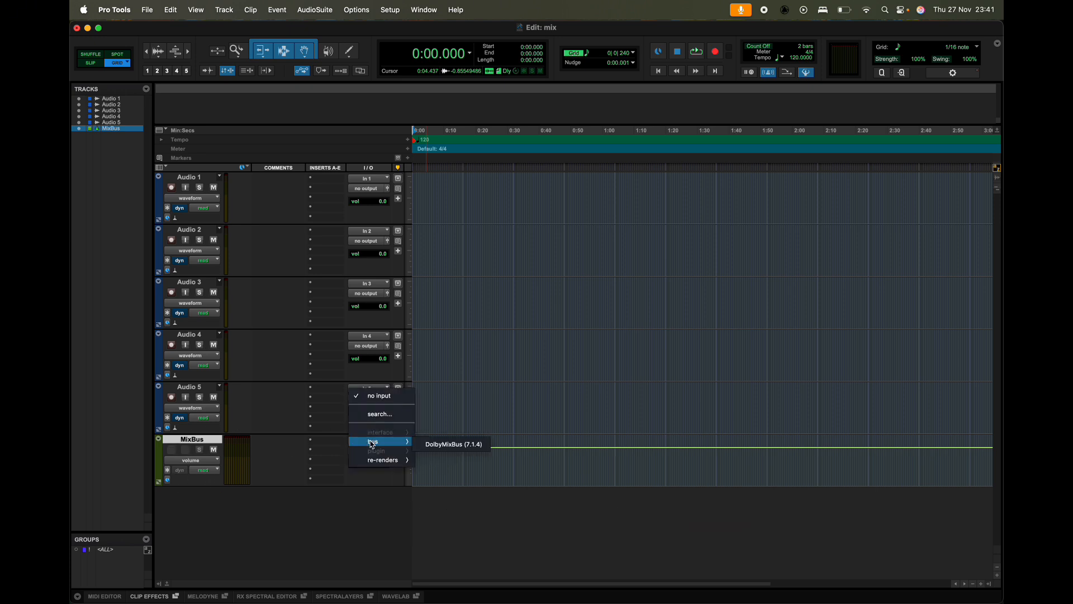
{"action": "left_click", "coordinate": [426, 447]}
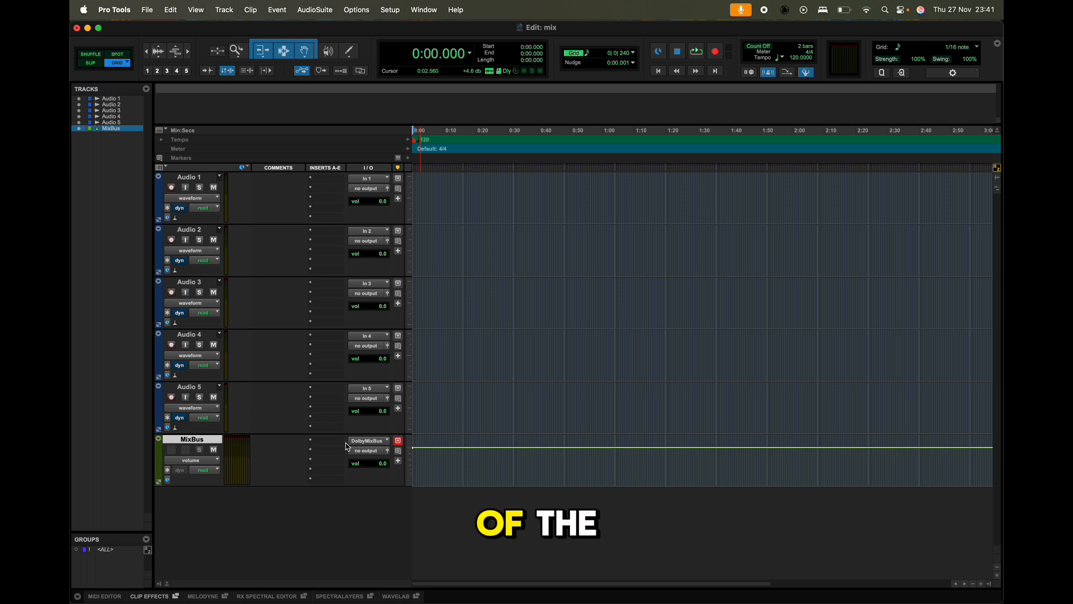
{"action": "left_click", "coordinate": [359, 455]}
{"action": "mouse_move", "coordinate": [359, 456]}
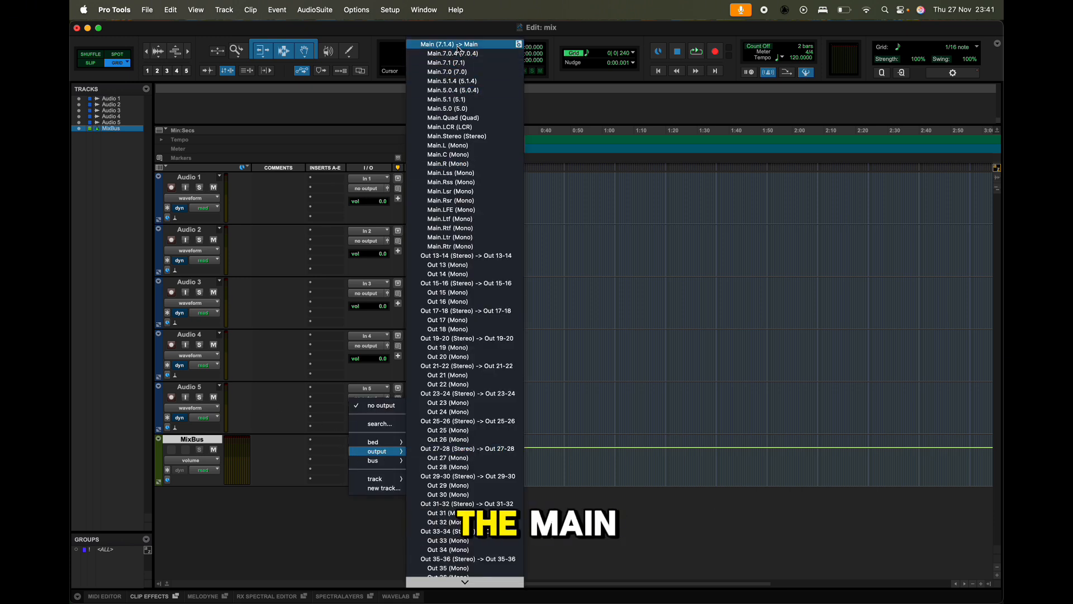
{"action": "scroll", "coordinate": [461, 222], "scroll_direction": "down", "scroll_amount": 10}
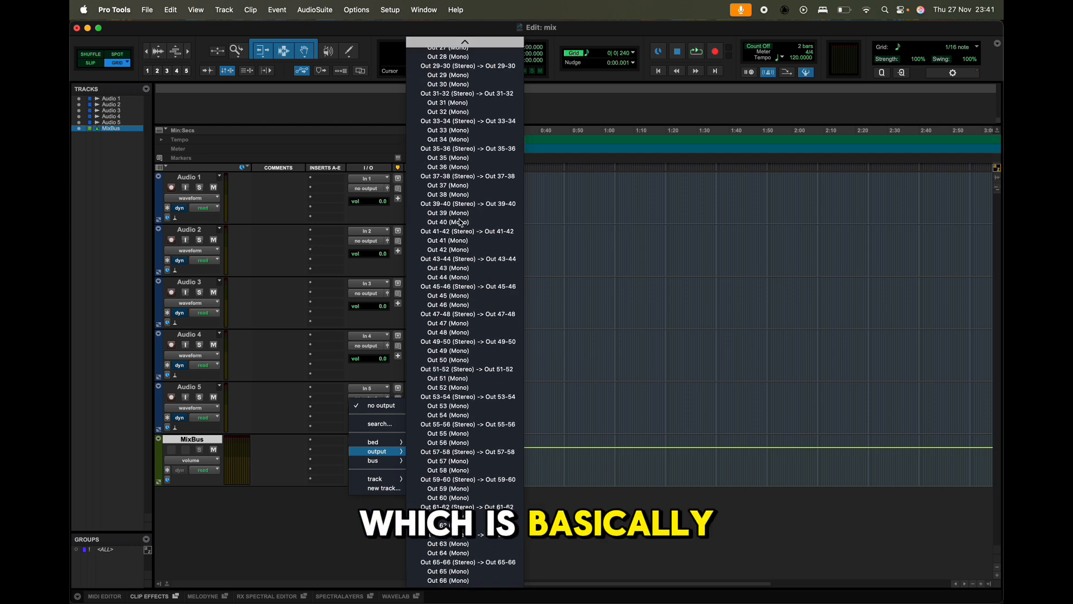
{"action": "scroll", "coordinate": [461, 222], "scroll_direction": "up", "scroll_amount": 10}
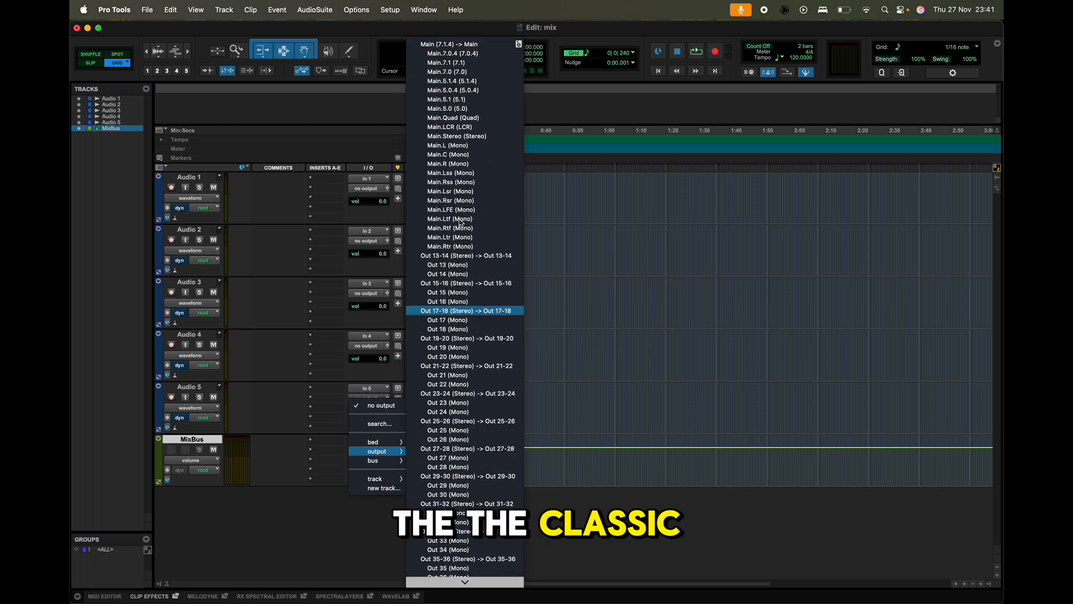
{"action": "left_click", "coordinate": [462, 45]}
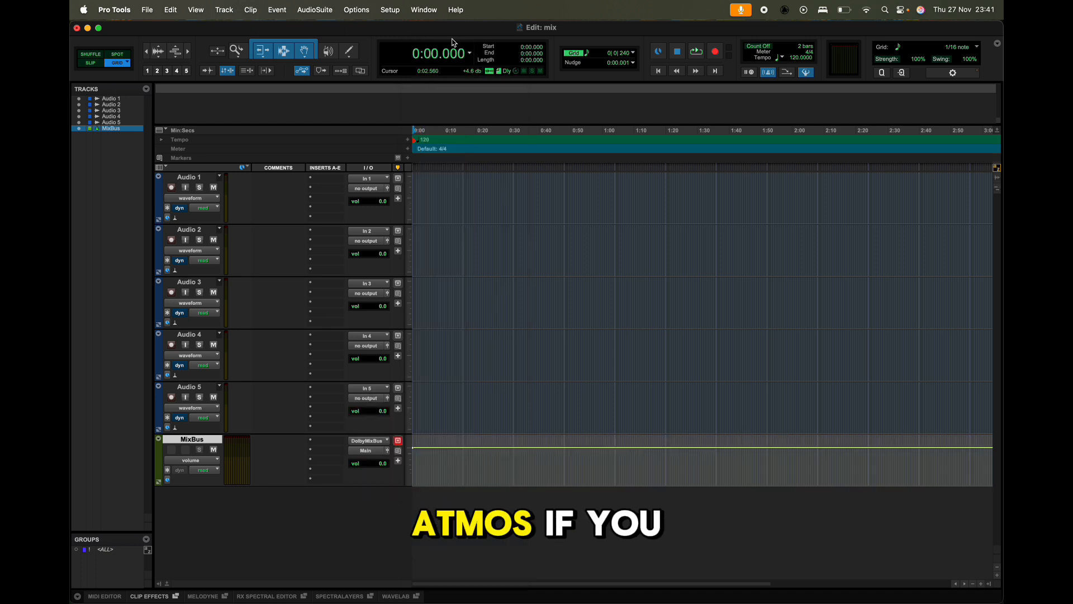
Check in the I/O Setup which output path serves as the monitor path, and close the setup without changes.
{"action": "left_click", "coordinate": [395, 10]}
{"action": "left_click", "coordinate": [390, 83]}
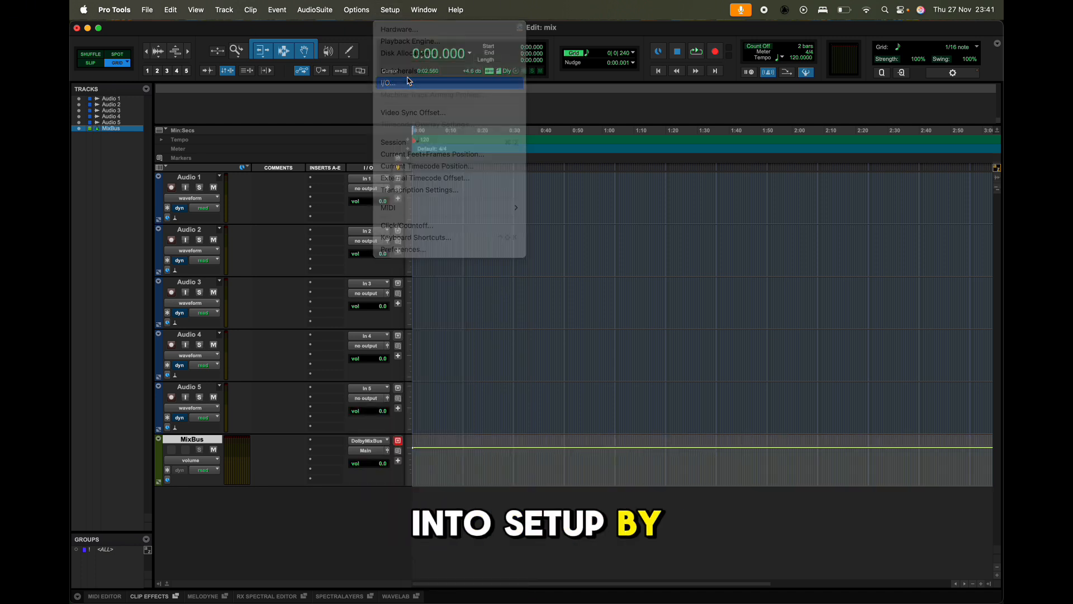
{"action": "left_click", "coordinate": [372, 114]}
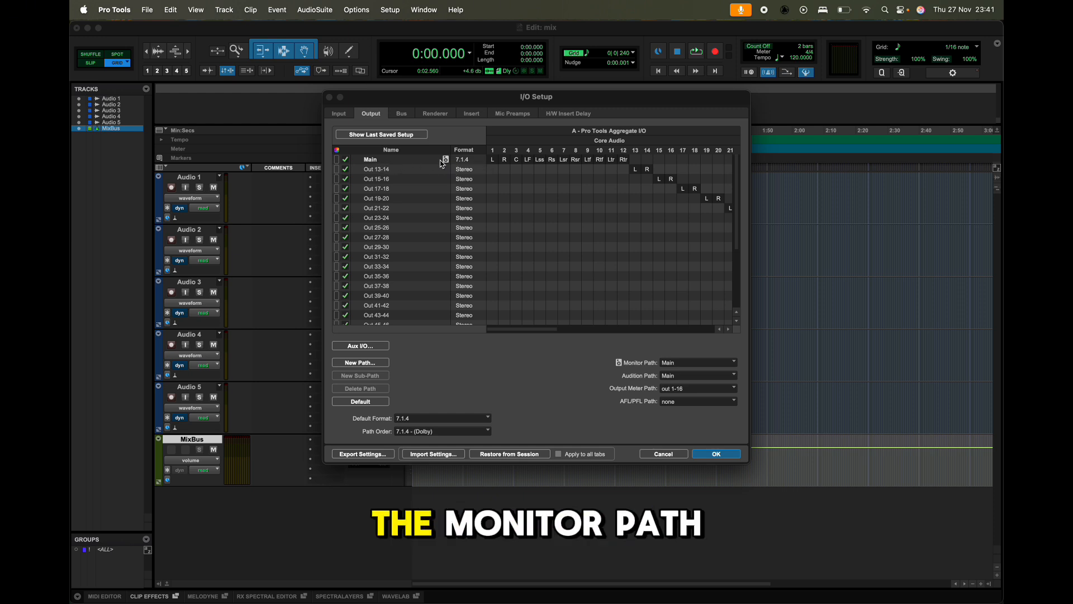
{"action": "left_click", "coordinate": [665, 454]}
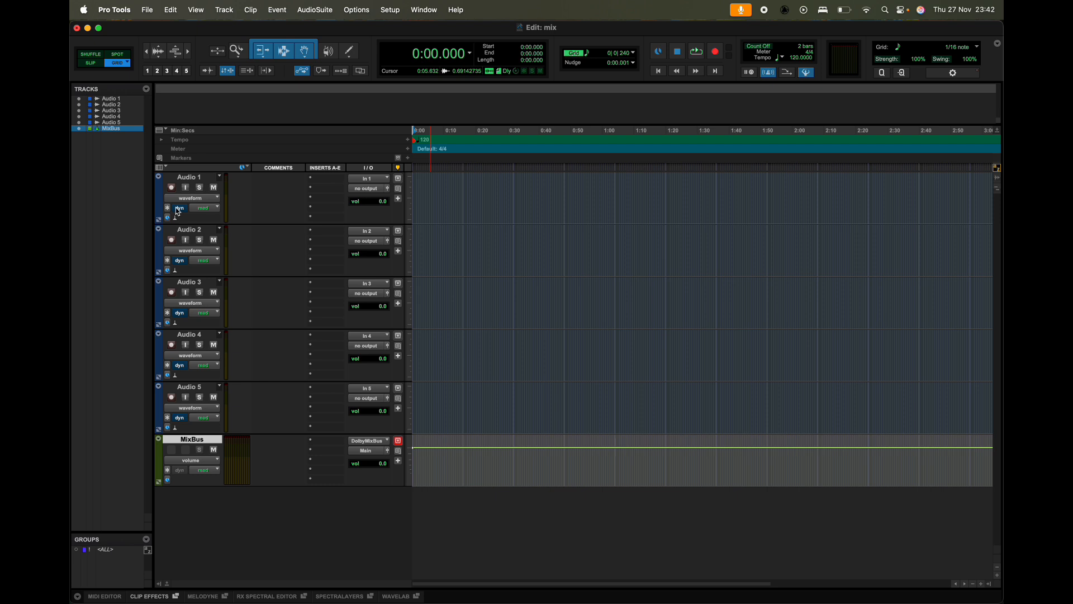
Select the tracks Audio 1 to Audio 5 as a range and take Audio 1 out of the selection.
{"action": "left_click", "coordinate": [187, 179]}
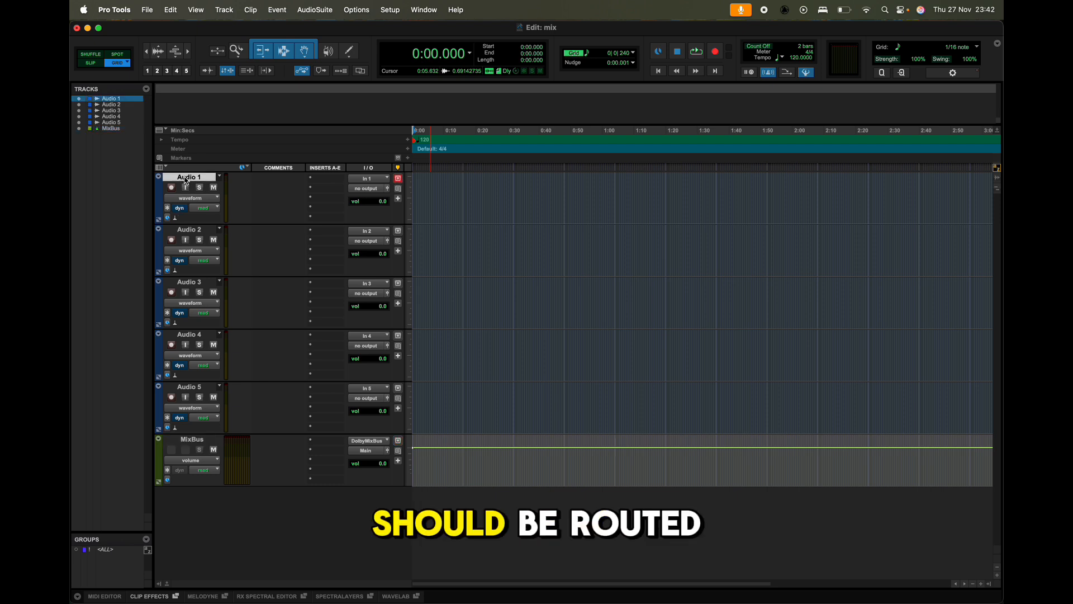
{"action": "left_click", "coordinate": [210, 388], "text": "shift"}
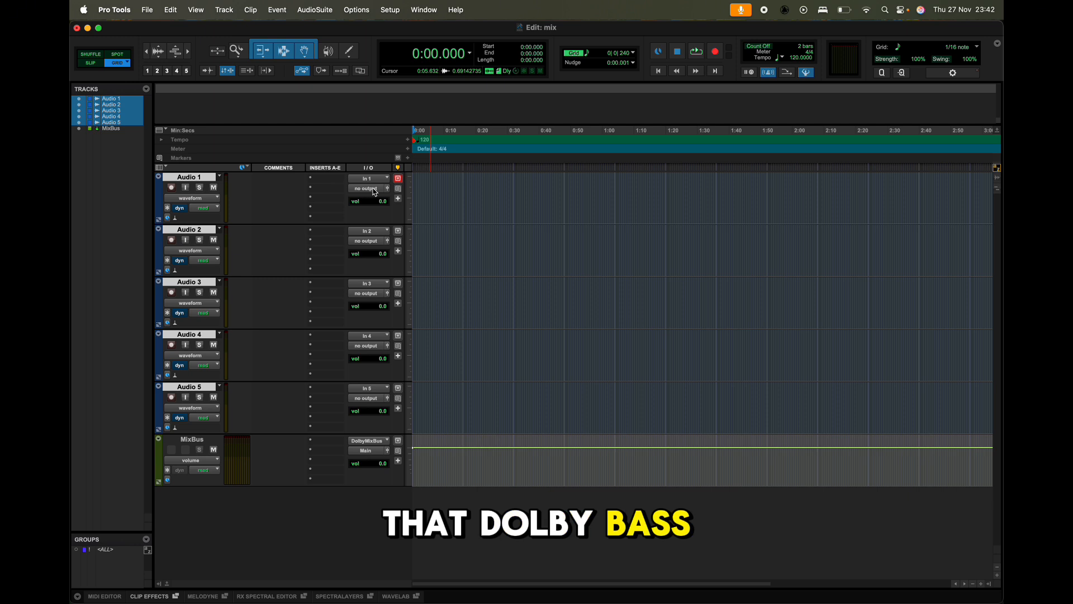
{"action": "left_click", "coordinate": [191, 178]}
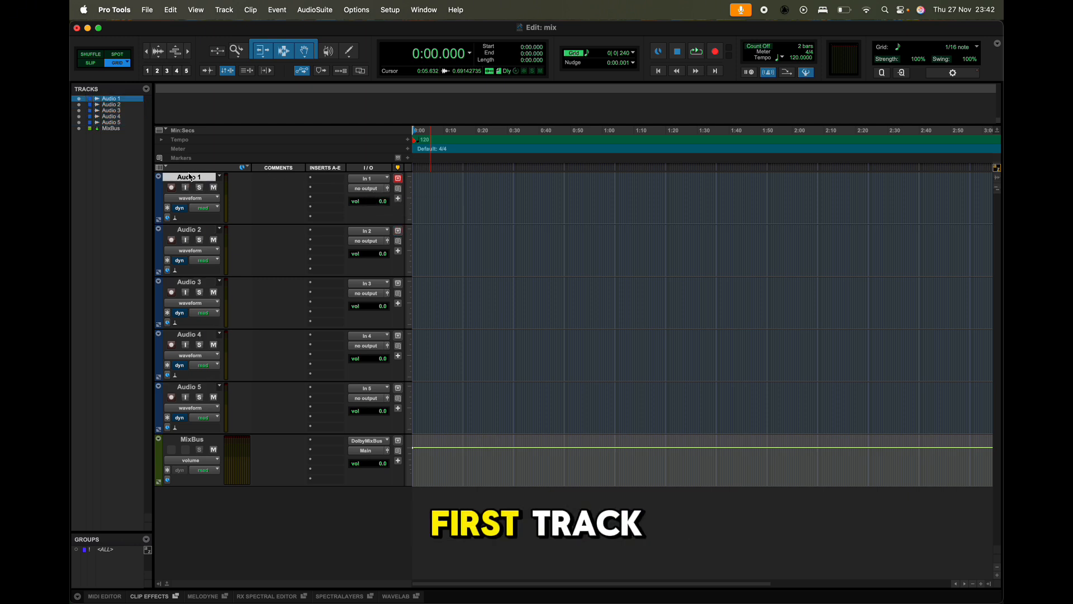
{"action": "left_click", "coordinate": [193, 387], "text": "shift"}
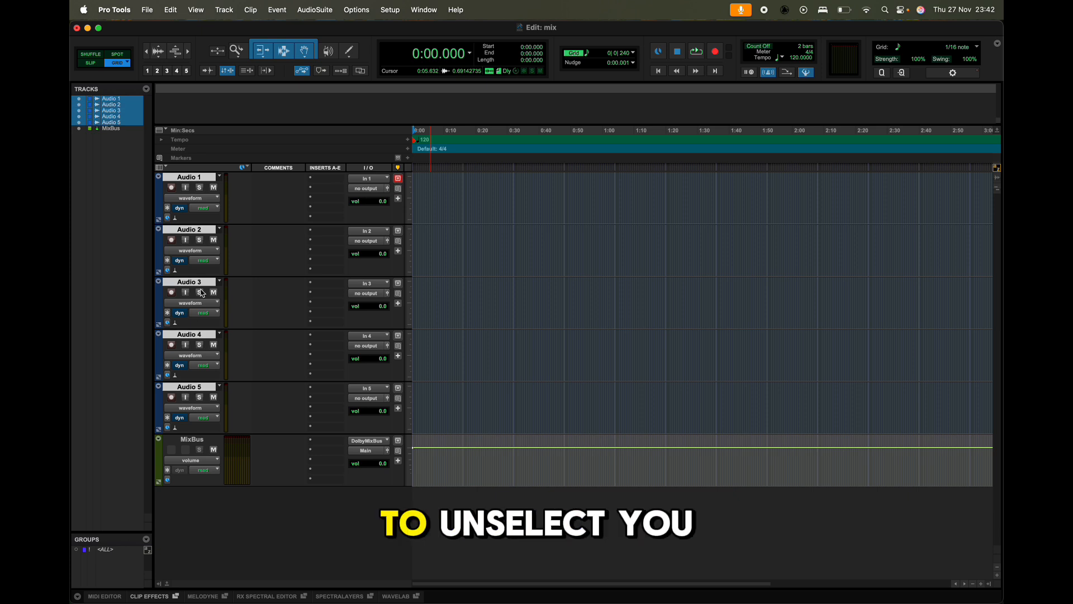
{"action": "left_click", "coordinate": [187, 177], "text": "super"}
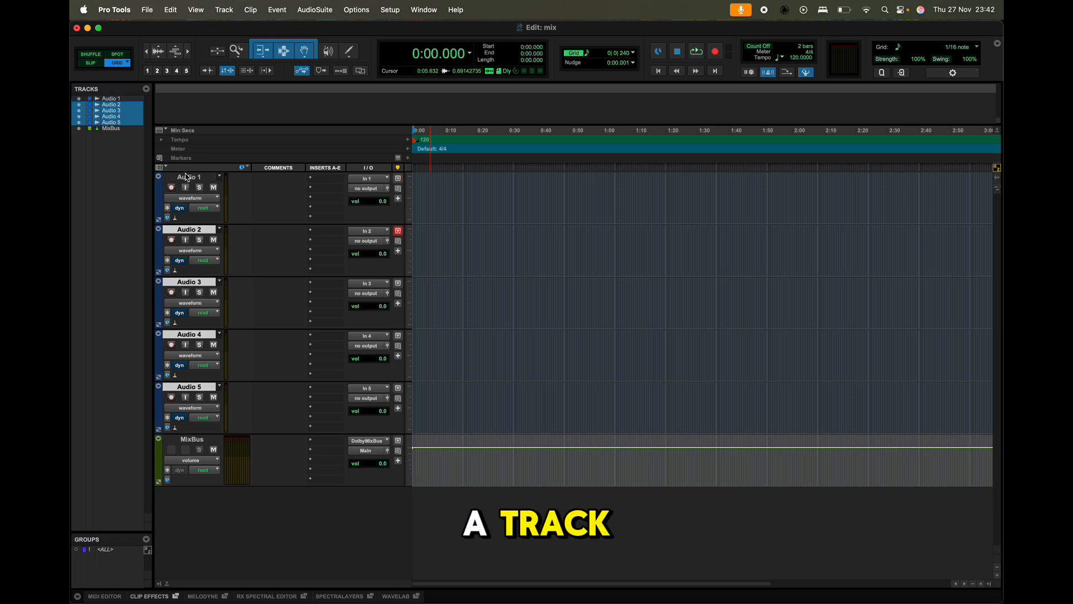
Select all five audio tracks and route their outputs together to the DolbyMixBus (7.1.4) bus.
{"action": "left_click", "coordinate": [186, 177]}
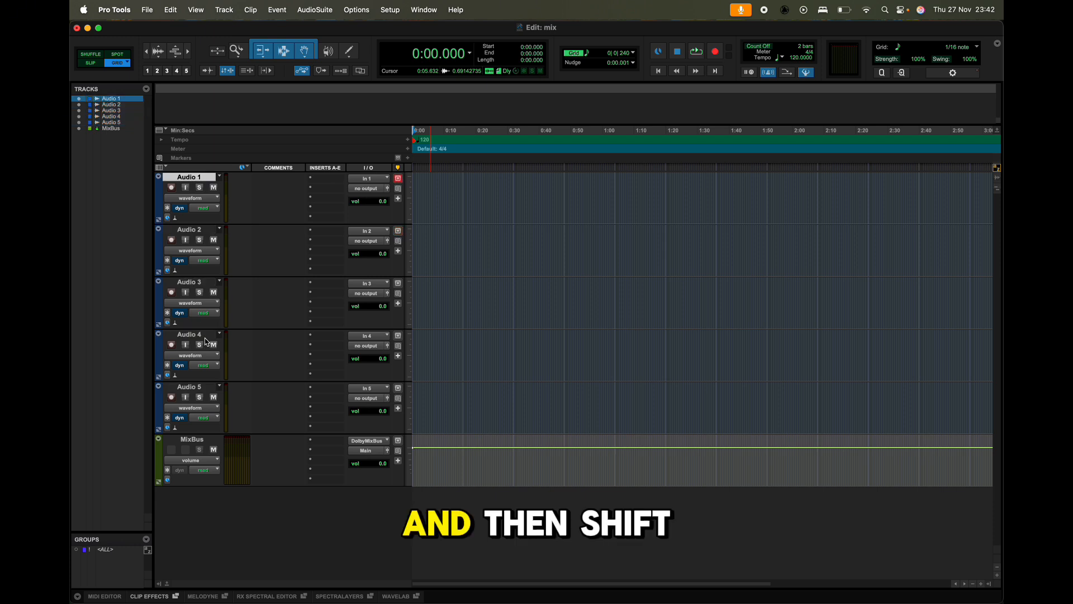
{"action": "left_click", "coordinate": [190, 387], "text": "shift"}
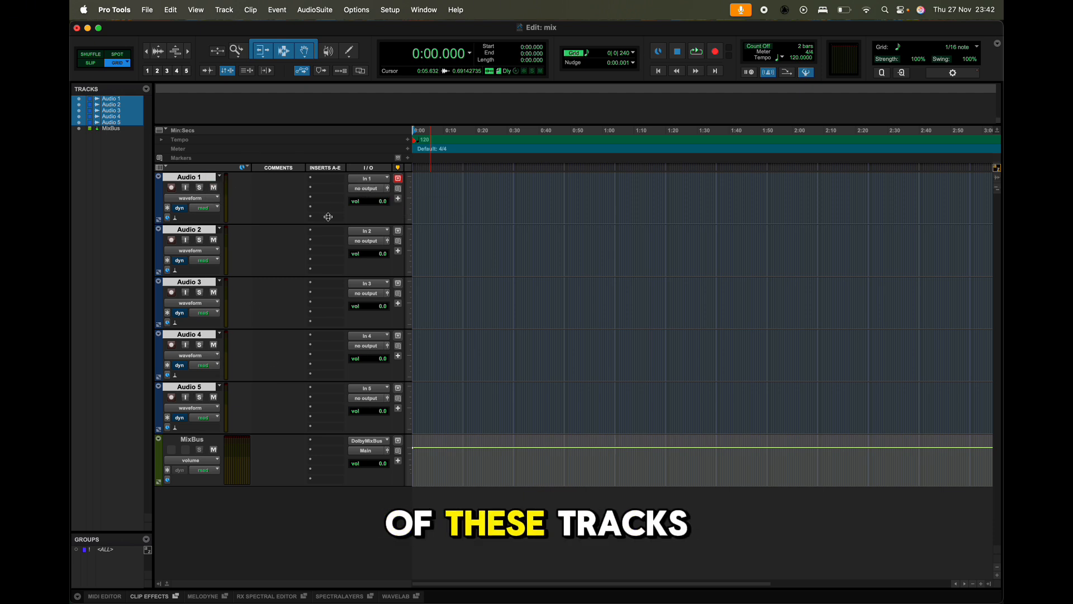
{"action": "left_click", "coordinate": [375, 192], "text": "alt"}
{"action": "mouse_move", "coordinate": [376, 189]}
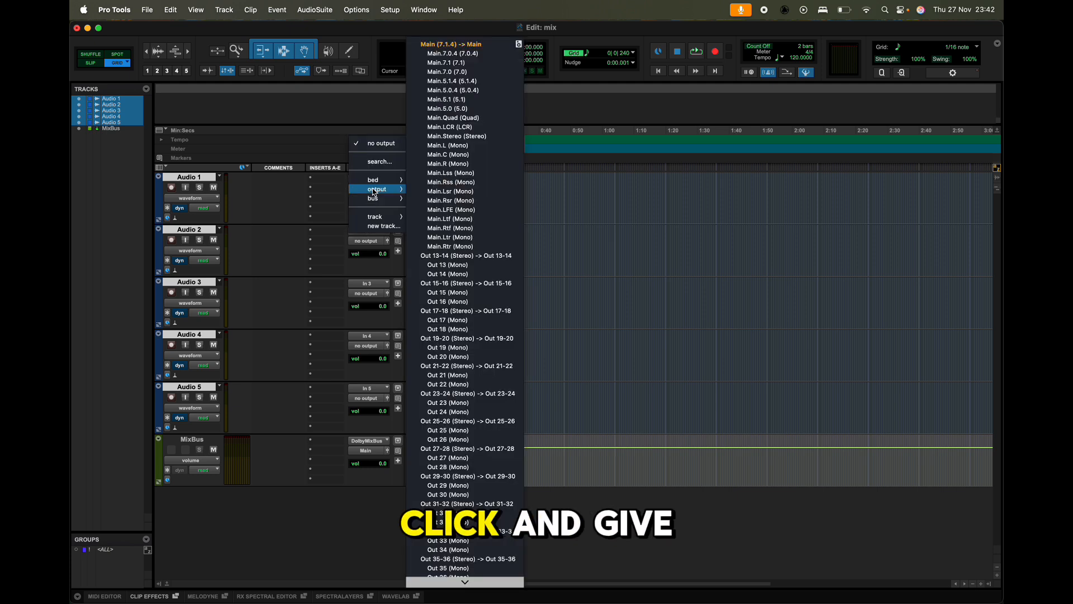
{"action": "left_click", "coordinate": [304, 224]}
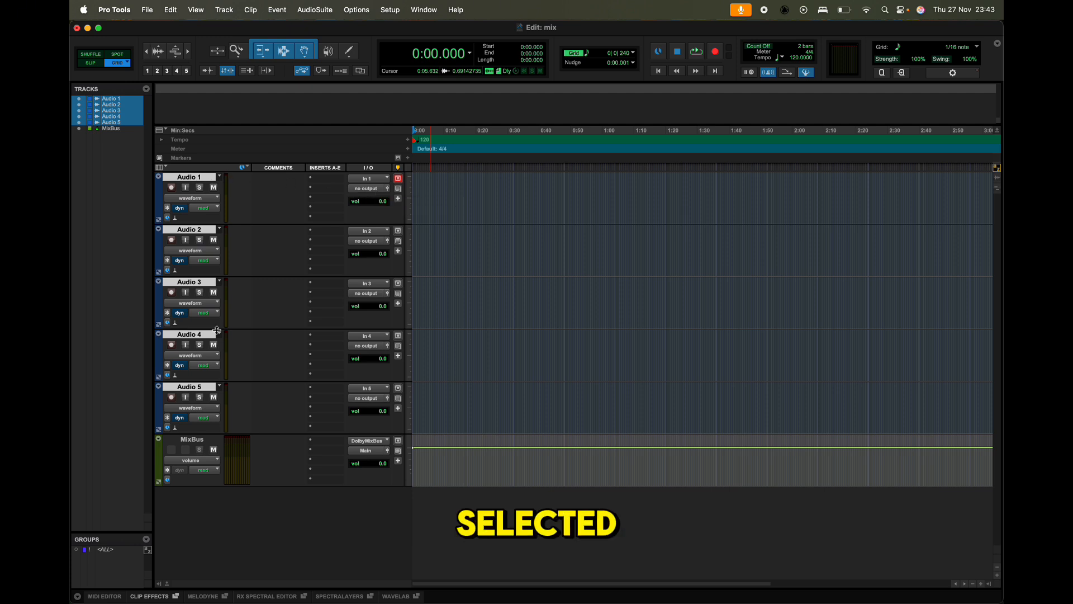
{"action": "left_click", "coordinate": [378, 189]}
{"action": "mouse_move", "coordinate": [378, 190]}
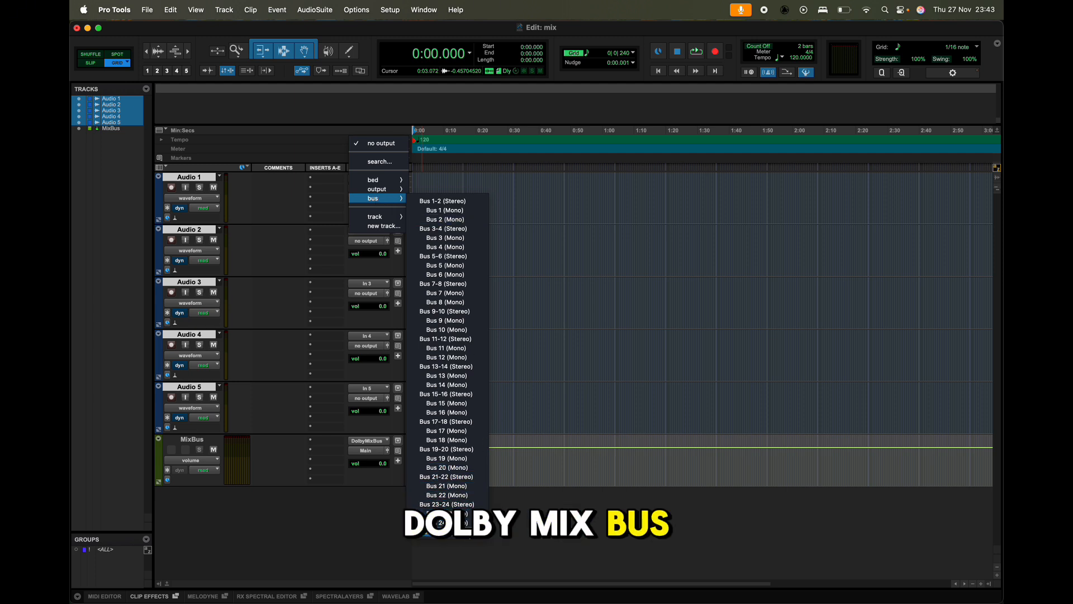
{"action": "left_click", "coordinate": [466, 532], "text": "alt+shift"}
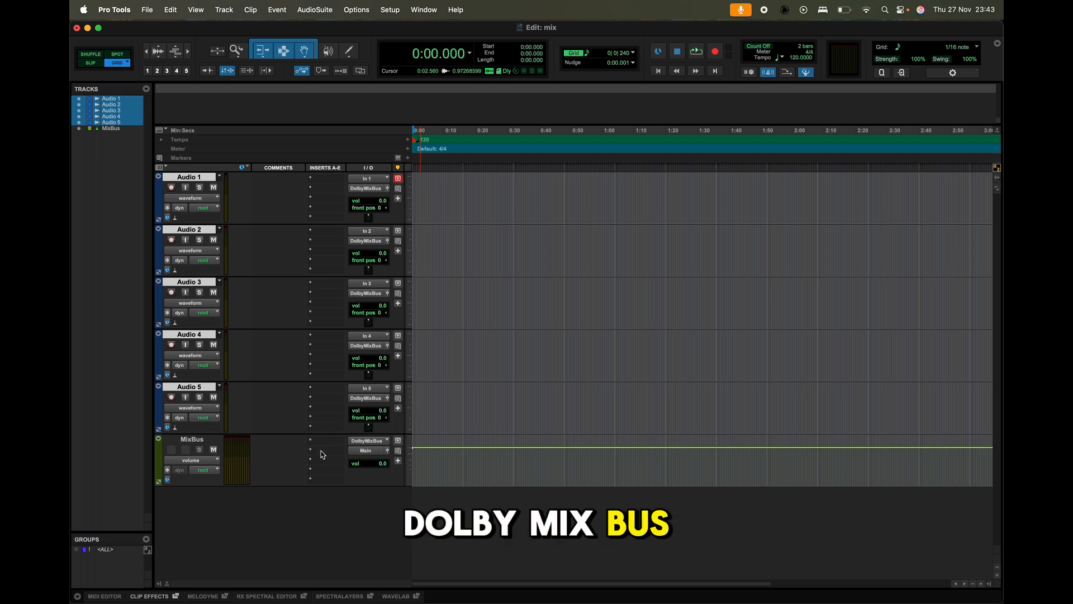
Set the output of the MixBus track to Bed 1-10 (7.1.2) and accept the output width adaptation.
{"action": "left_click", "coordinate": [366, 451]}
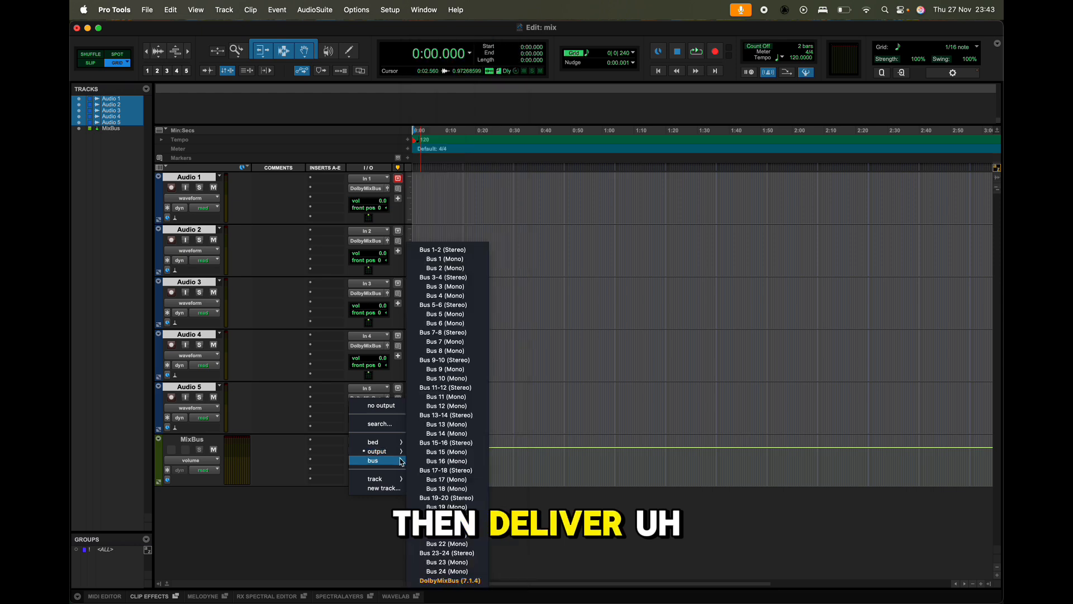
{"action": "mouse_move", "coordinate": [372, 446]}
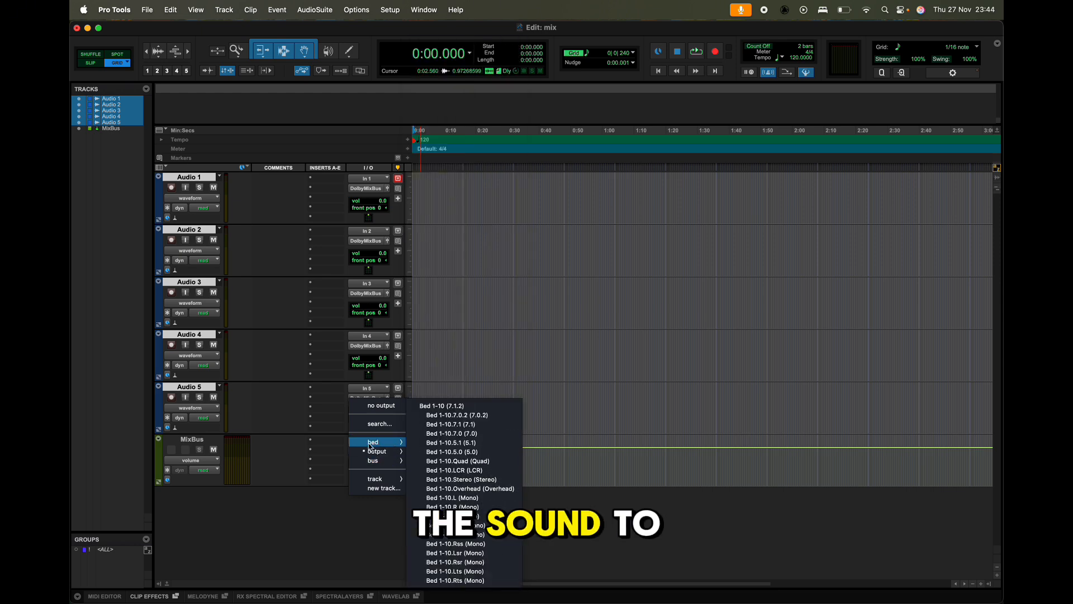
{"action": "left_click", "coordinate": [450, 412]}
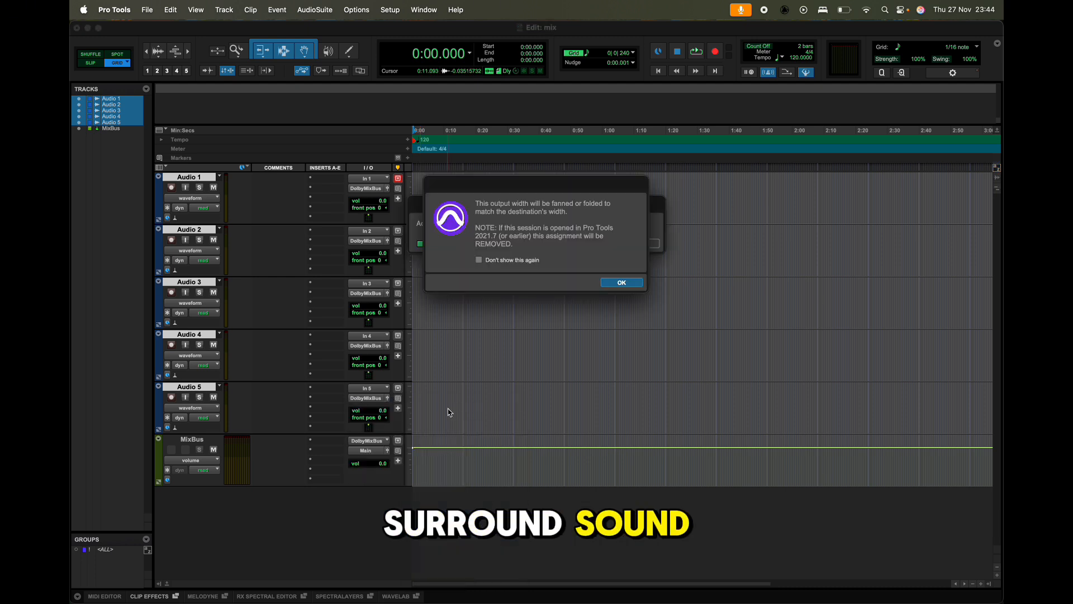
{"action": "key", "text": "Return"}
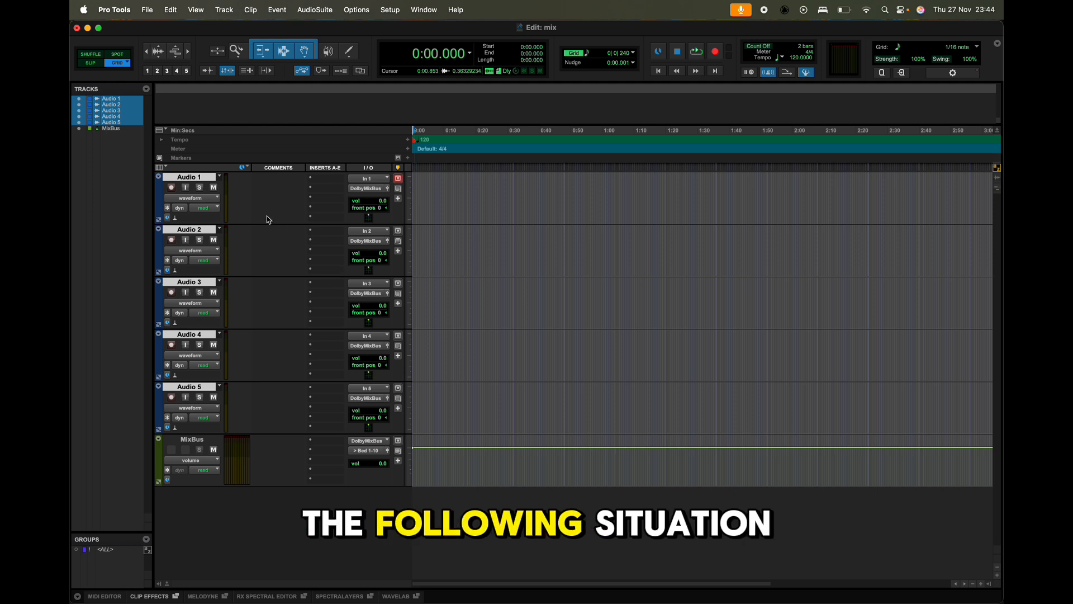
Insert the mono Signal Generator plug-in in the first insert slot of the Audio 1 track.
{"action": "left_click", "coordinate": [316, 179]}
{"action": "mouse_move", "coordinate": [322, 182]}
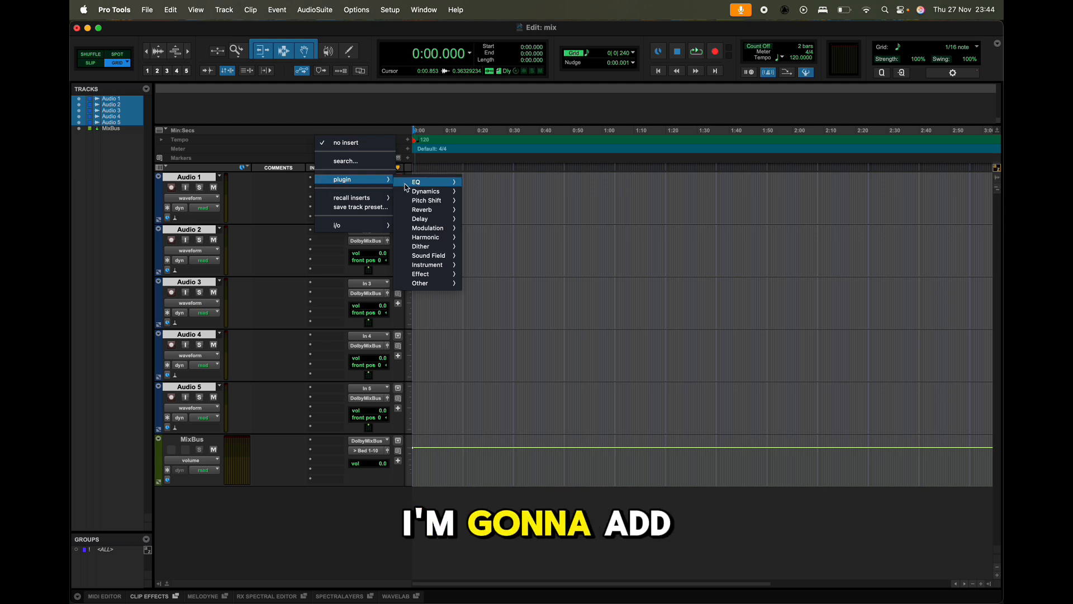
{"action": "mouse_move", "coordinate": [431, 285]}
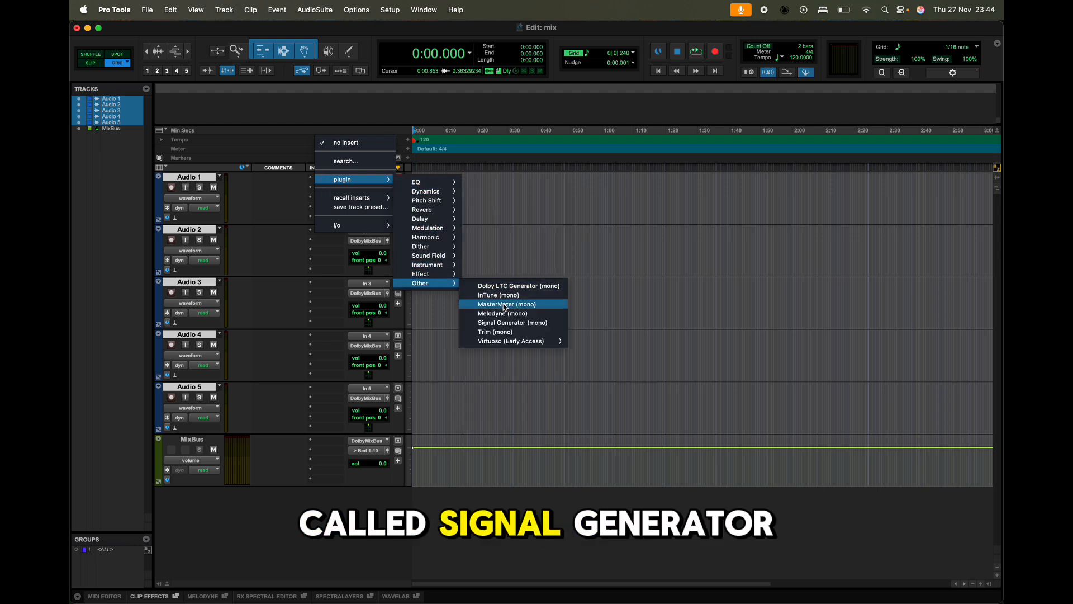
{"action": "left_click", "coordinate": [506, 323]}
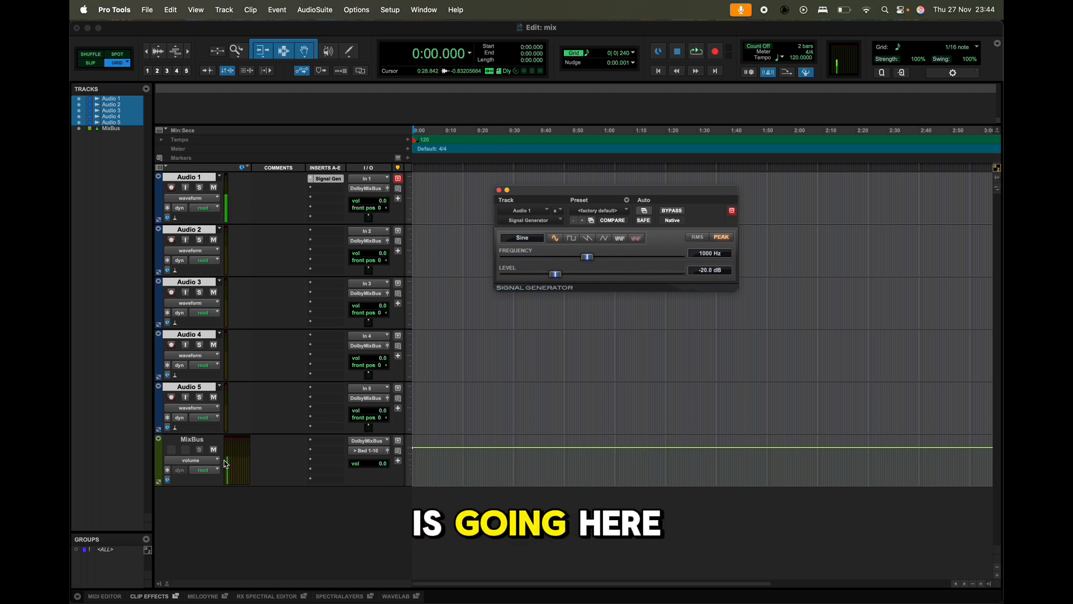
Set the MixBus output to the Bed 1-10.Stereo path and remove the Signal Generator insert from Audio 1.
{"action": "left_click", "coordinate": [355, 451]}
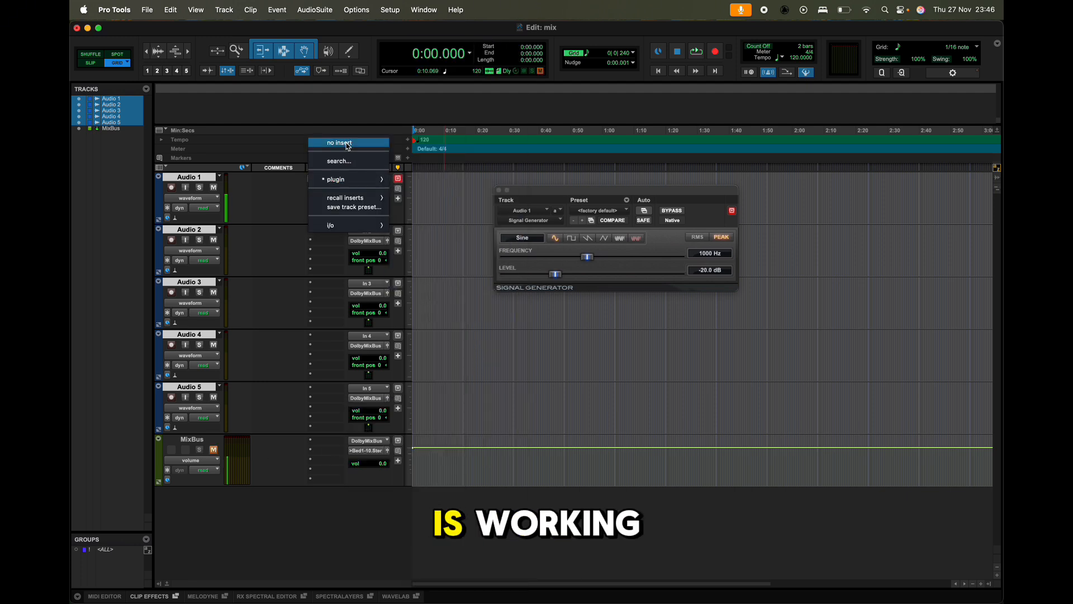
{"action": "left_click", "coordinate": [348, 144]}
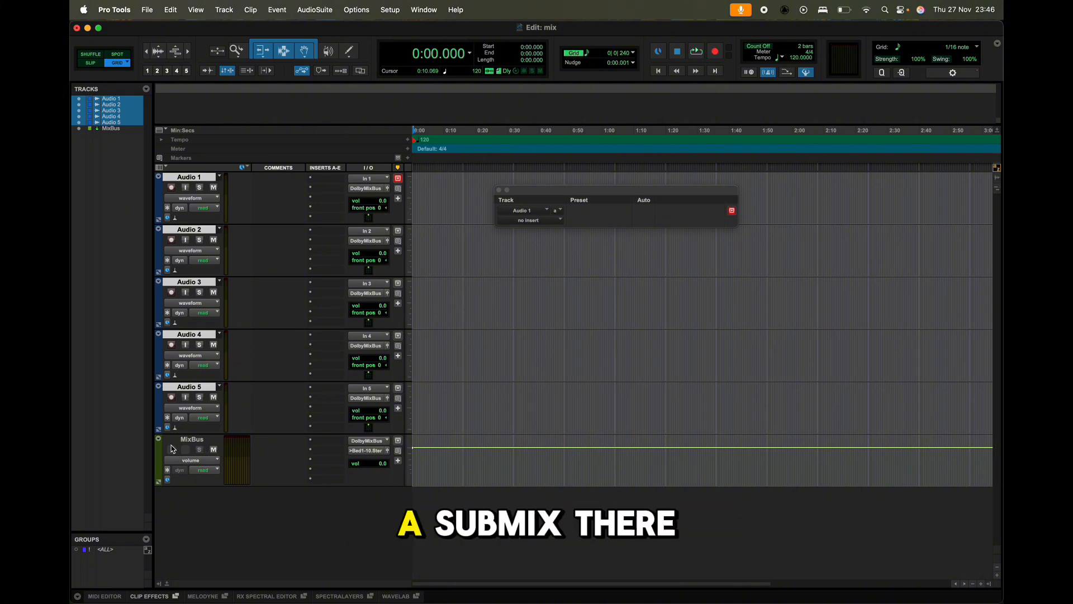
Create one new 7.1.4 Master Fader track below the MixBus track, keeping the default name.
{"action": "left_click", "coordinate": [195, 440]}
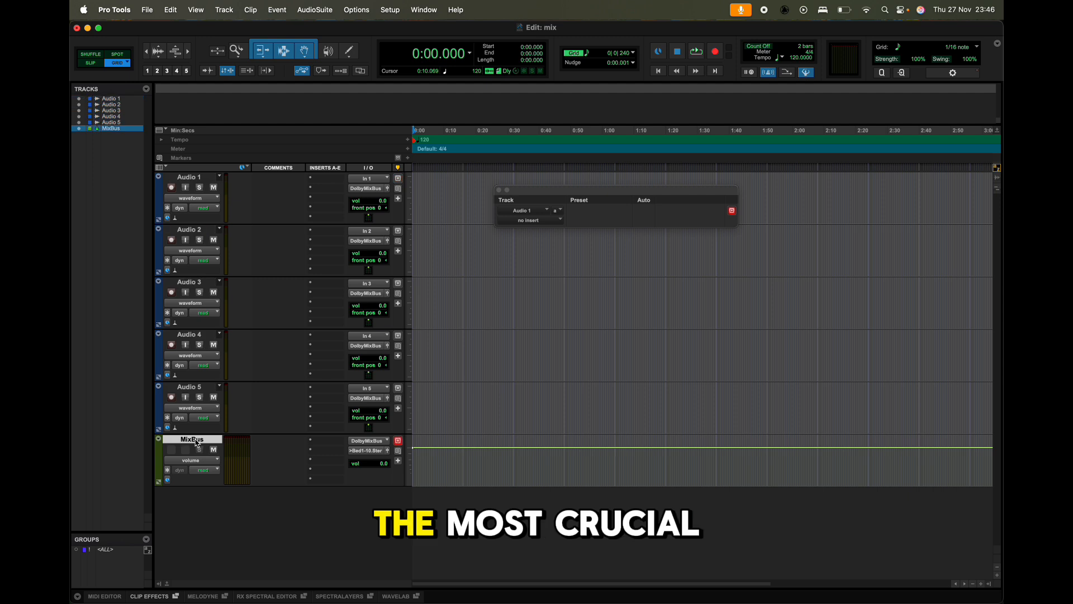
{"action": "key", "text": "super+shift+n"}
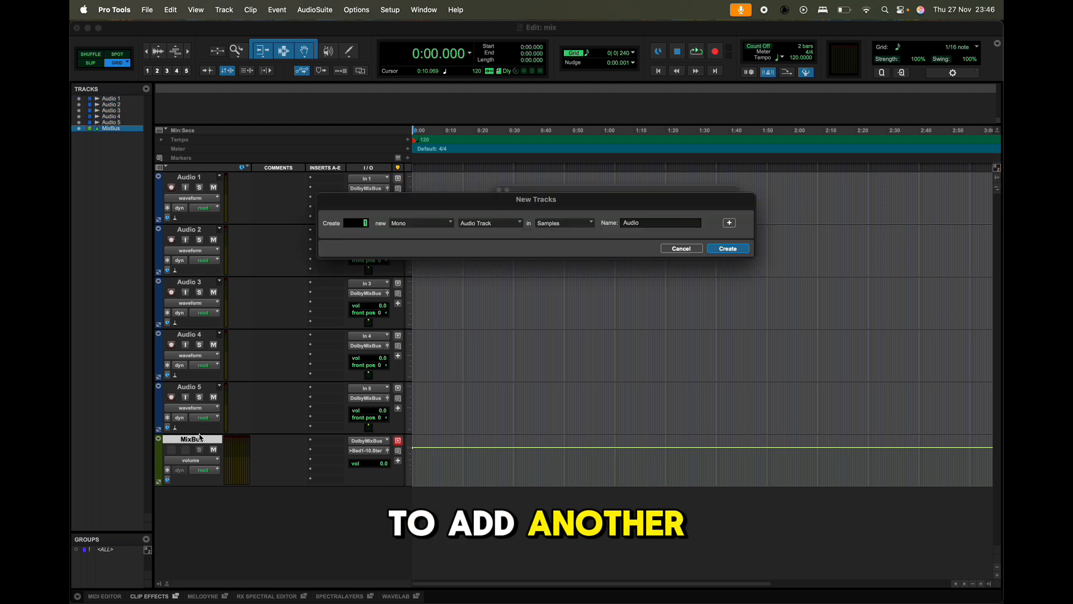
{"action": "left_click", "coordinate": [424, 223]}
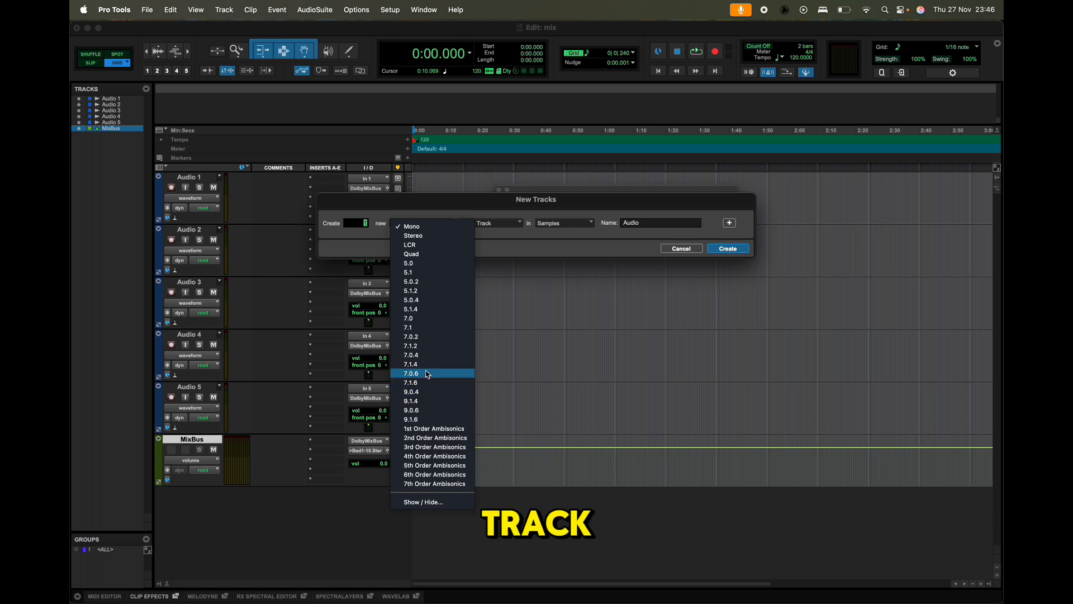
{"action": "left_click", "coordinate": [425, 365]}
{"action": "left_click", "coordinate": [501, 230]}
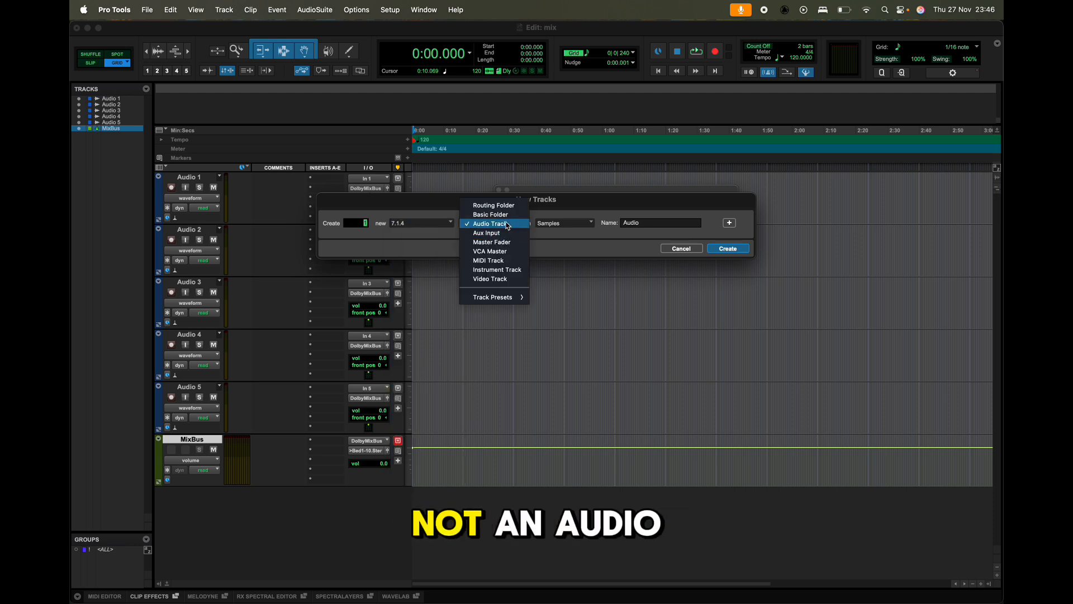
{"action": "left_click", "coordinate": [510, 242]}
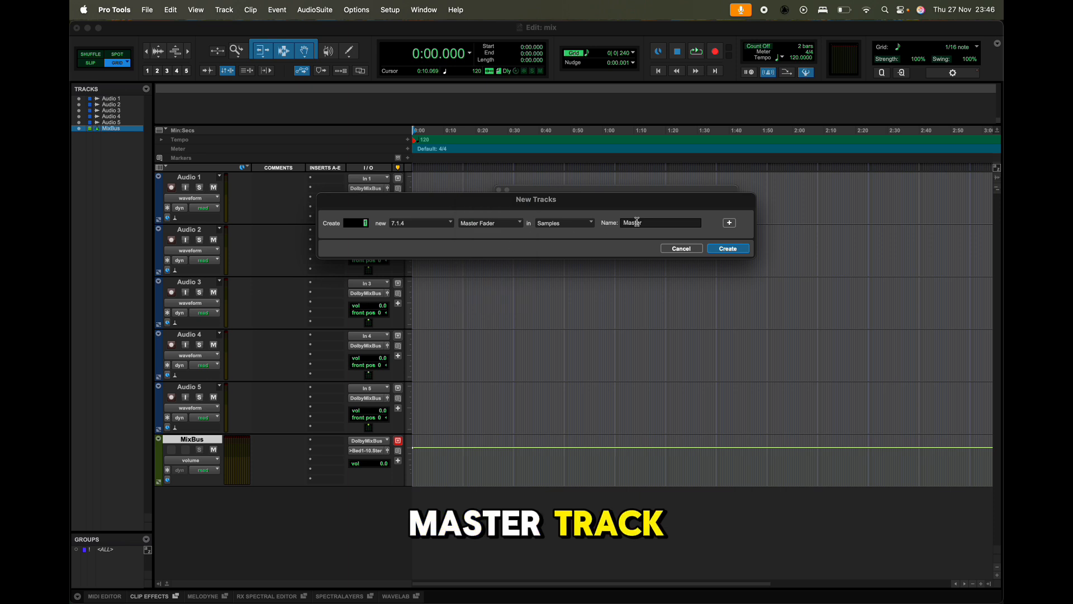
{"action": "left_click", "coordinate": [729, 250]}
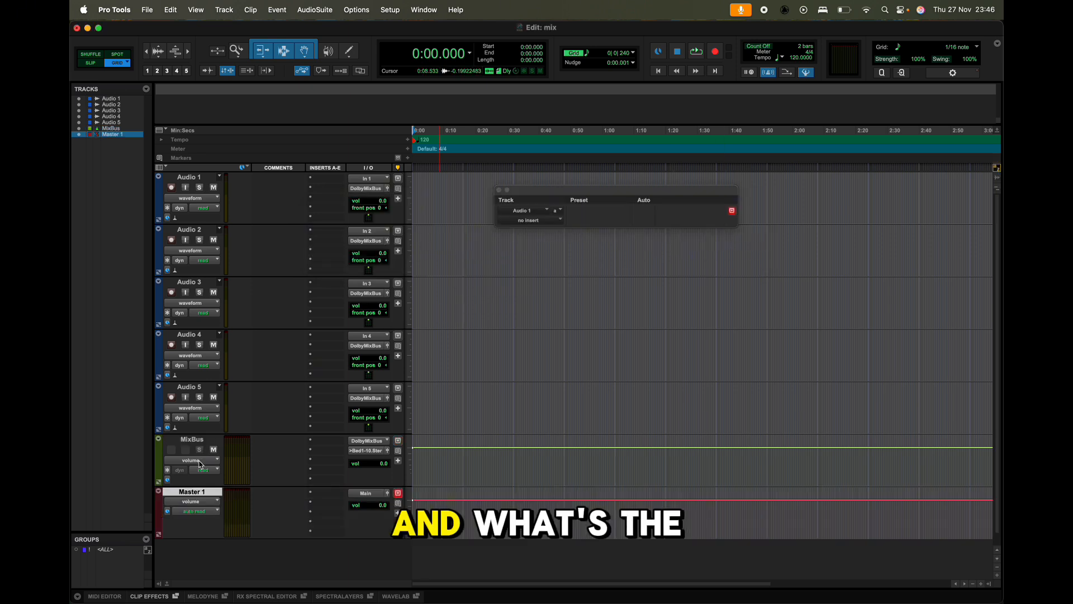
Assign the Master 1 fader to the DolbyMixBus (7.1.4) bus.
{"action": "left_click", "coordinate": [369, 493]}
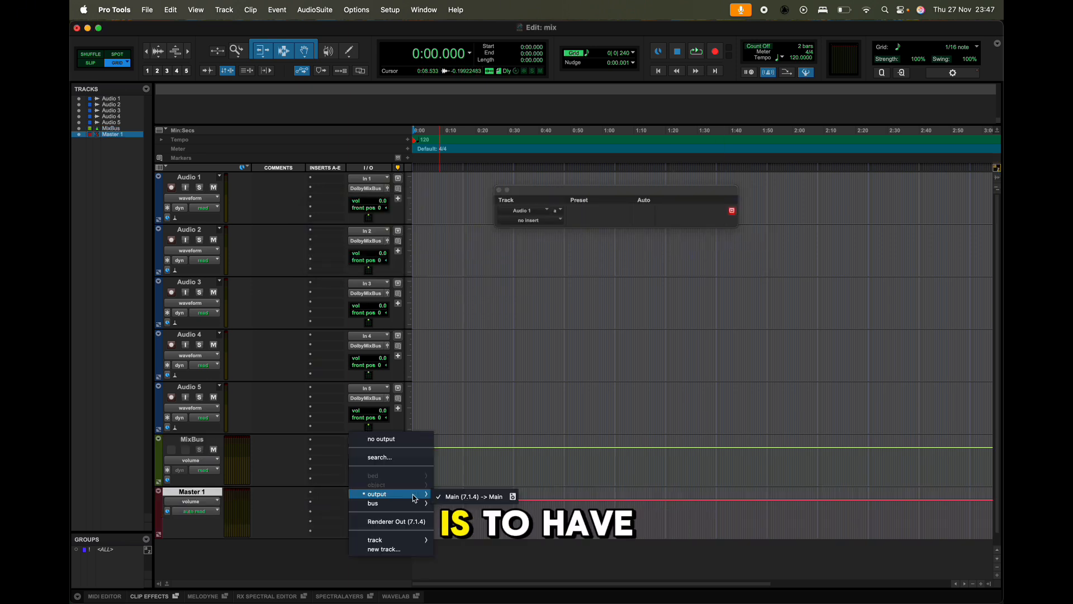
{"action": "mouse_move", "coordinate": [413, 503]}
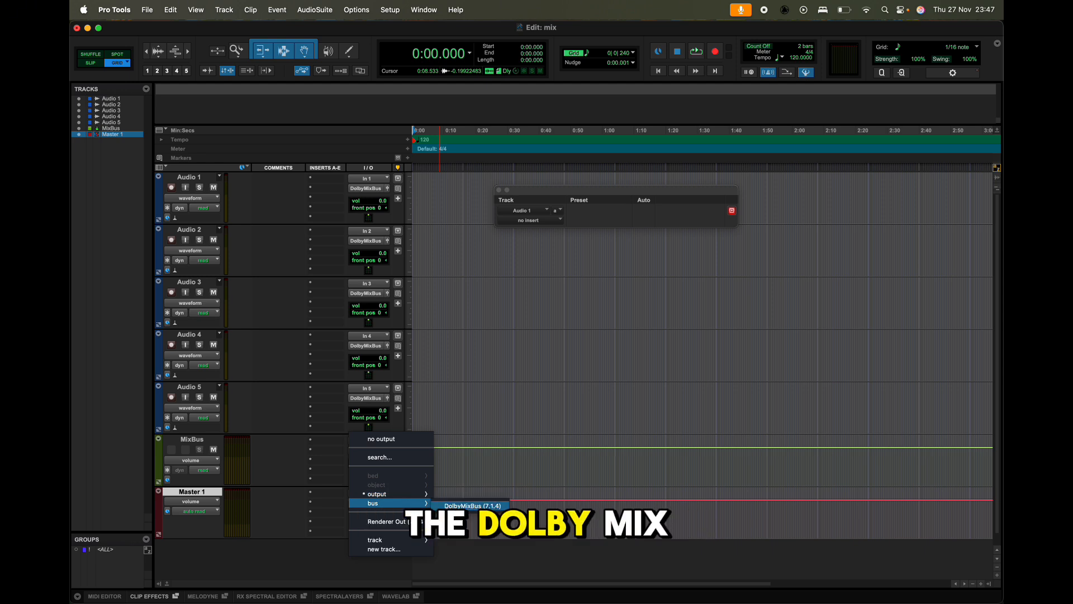
{"action": "left_click", "coordinate": [448, 506]}
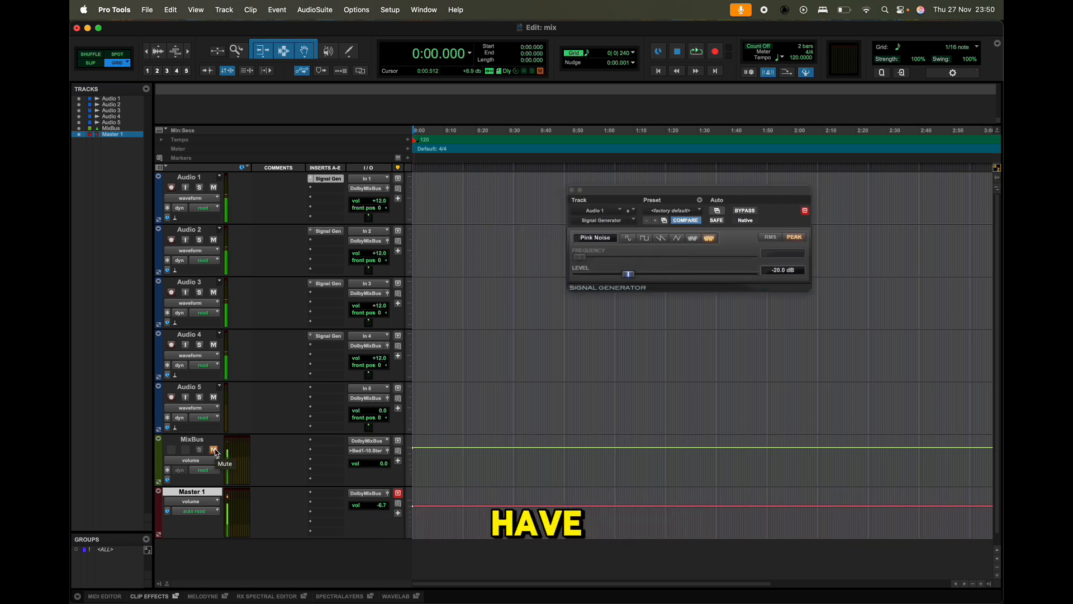
Open the Audio 1 output panner and move its position to front 3, rear 3 and f/r 91.
{"action": "left_click", "coordinate": [389, 189]}
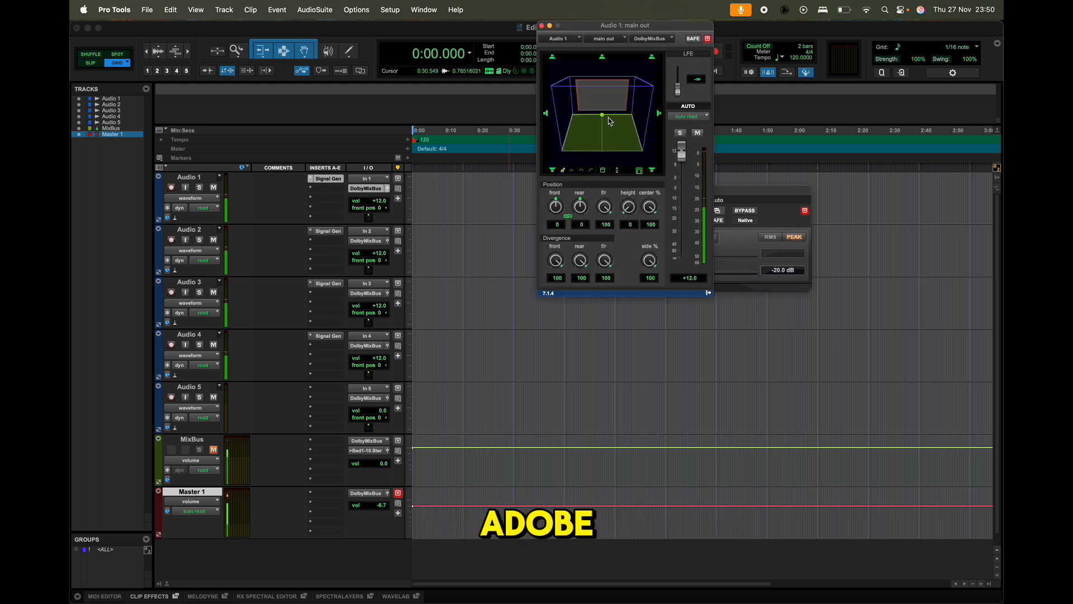
{"action": "mouse_move", "coordinate": [615, 125]}
{"action": "left_mouse_down"}
{"action": "mouse_move", "coordinate": [606, 134]}
{"action": "mouse_move", "coordinate": [603, 115]}
{"action": "left_mouse_up"}
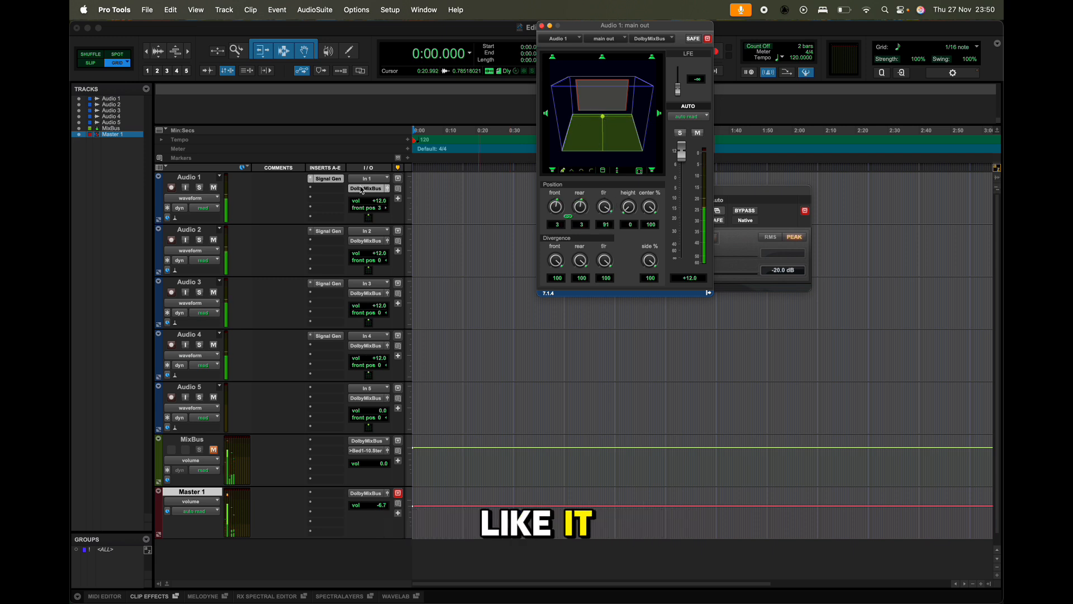
Show the Object column beside the I/O column for the tracks in the Edit window.
{"action": "left_click", "coordinate": [161, 168]}
{"action": "left_click", "coordinate": [142, 261]}
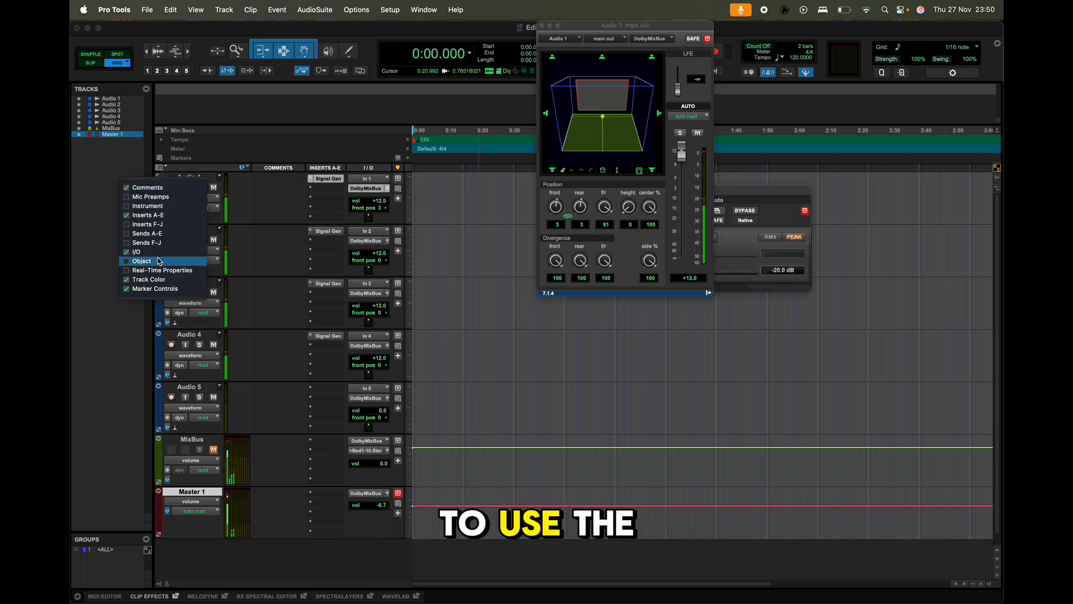
{"action": "left_click", "coordinate": [268, 195]}
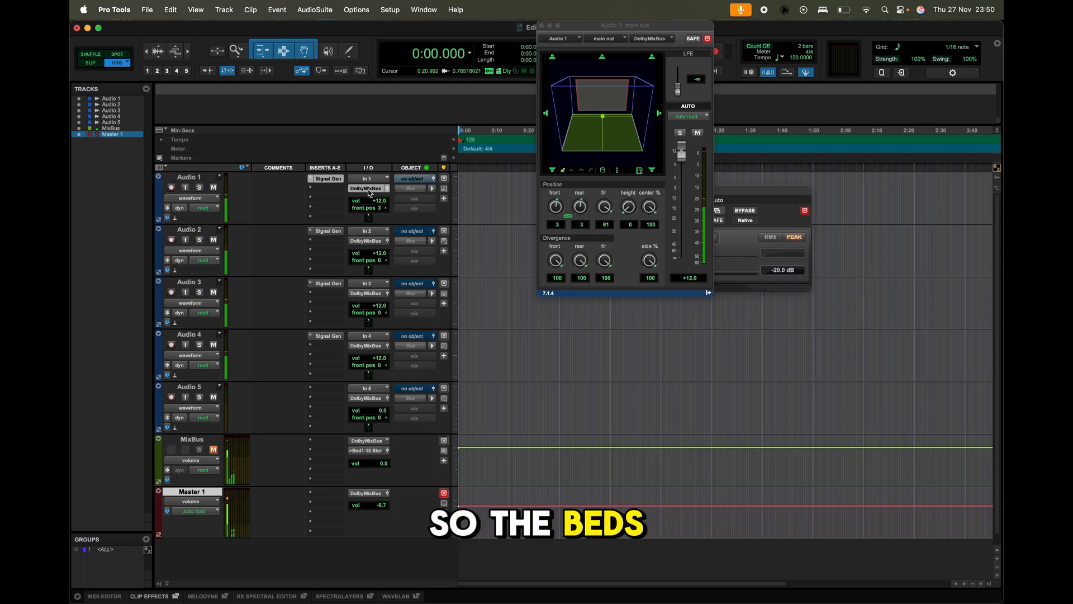